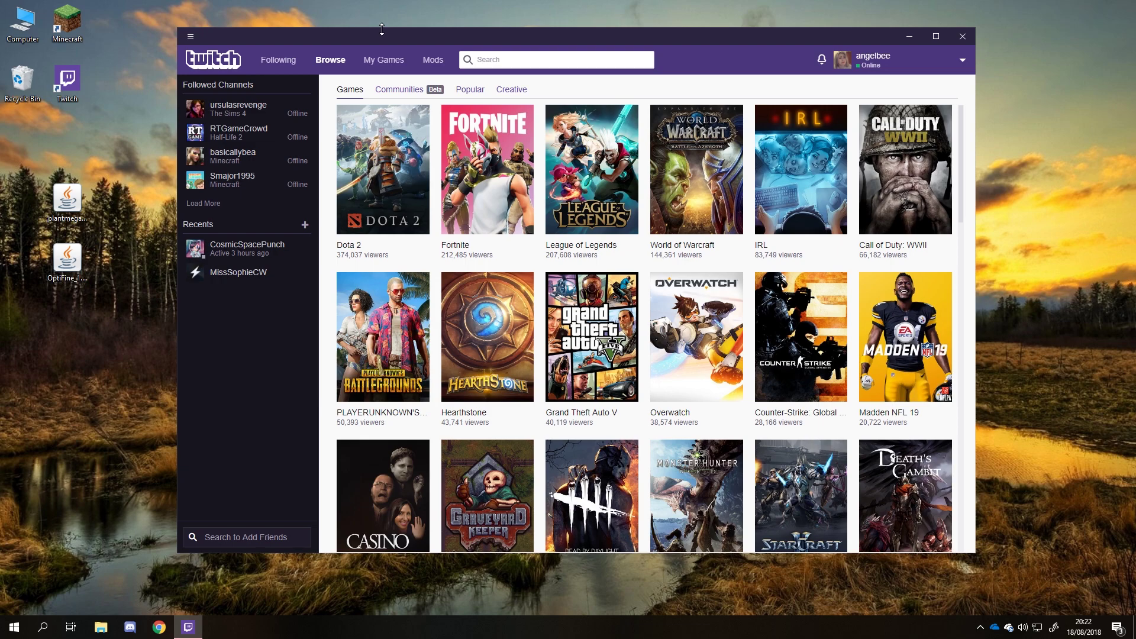
- Open the Minecraft modpacks page in the mods area and reposition the window on the desktop
left_click_drag(422, 33, 418, 26)
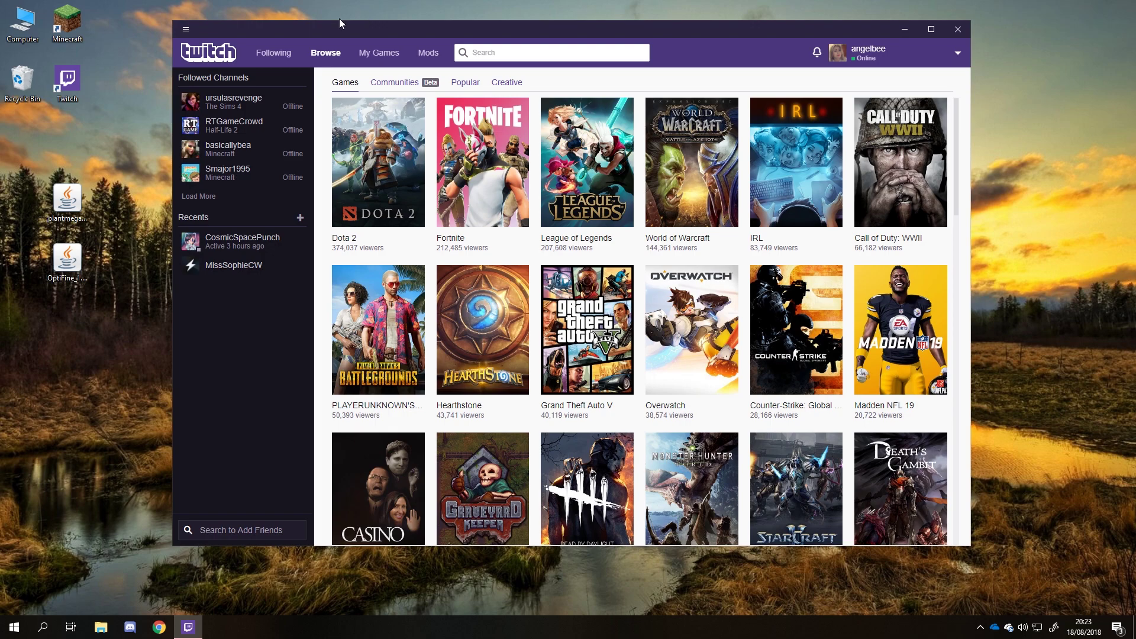
mouse_move(340, 30)
left_mouse_down()
mouse_move(349, 22)
mouse_move(339, 26)
left_mouse_up()
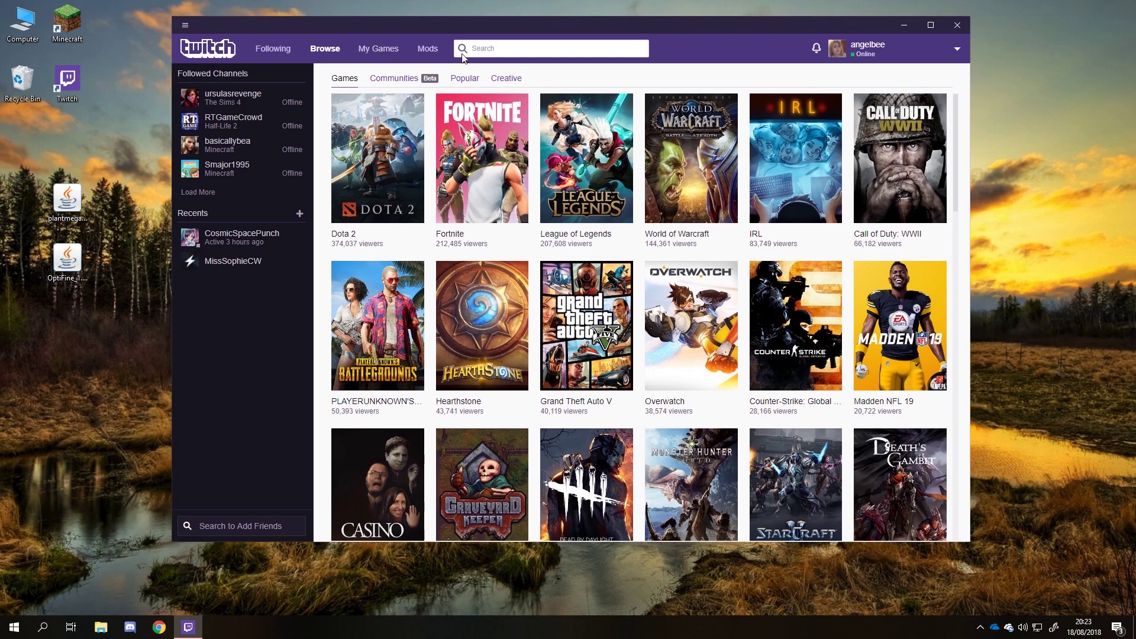
left_click(428, 50)
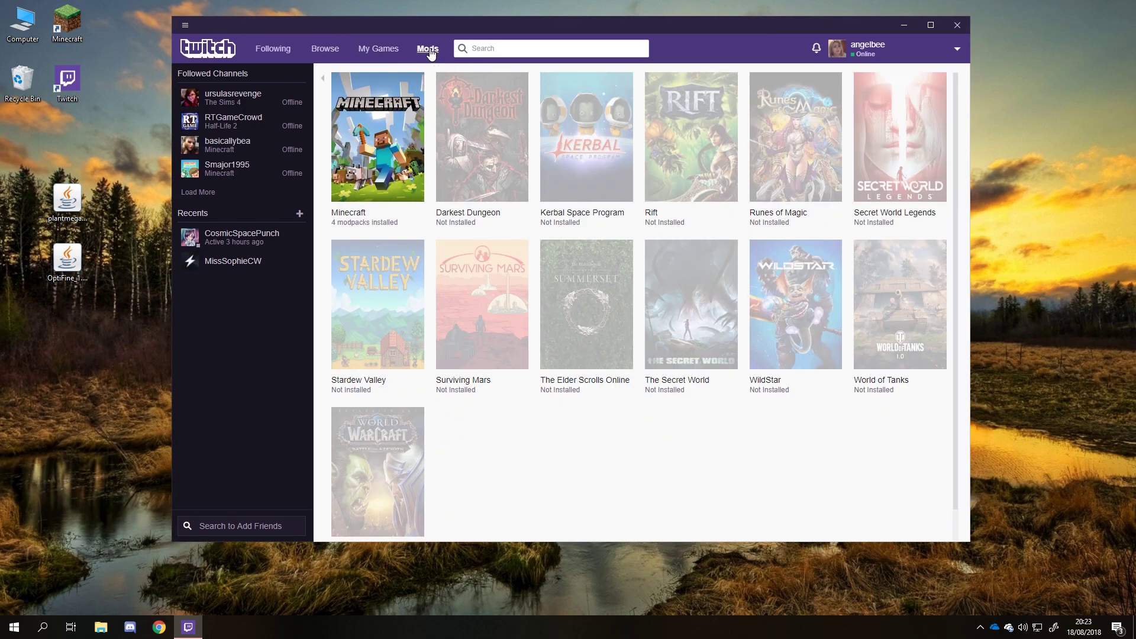
left_click(370, 150)
left_click_drag(442, 27, 465, 34)
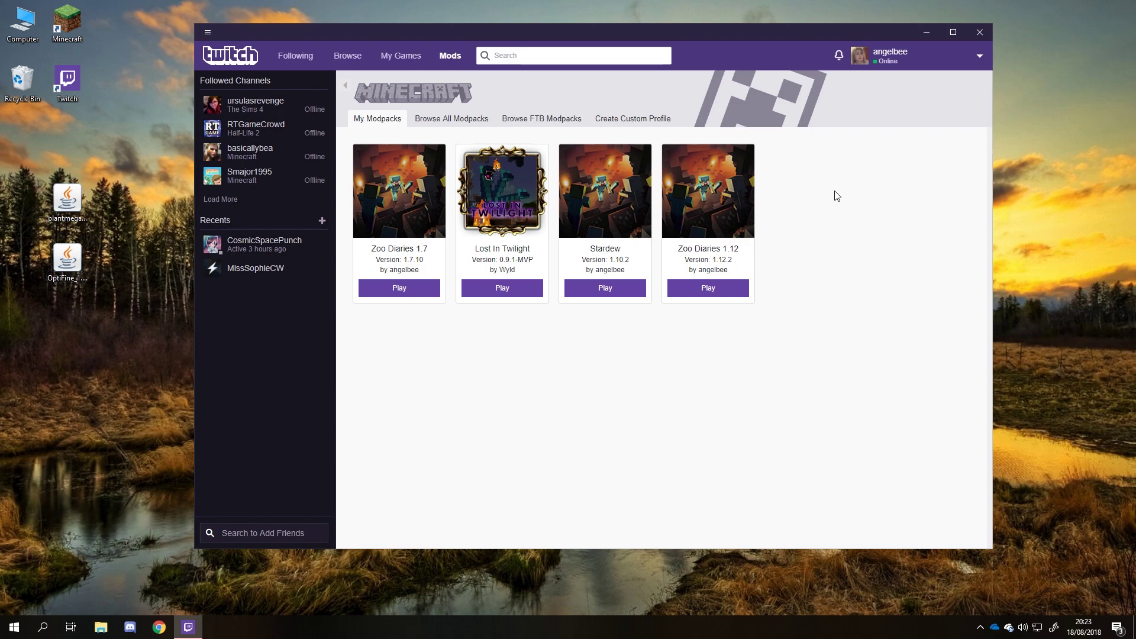
- View and dismiss the custom profile form, and open the list of all available Minecraft modpacks
left_click(654, 125)
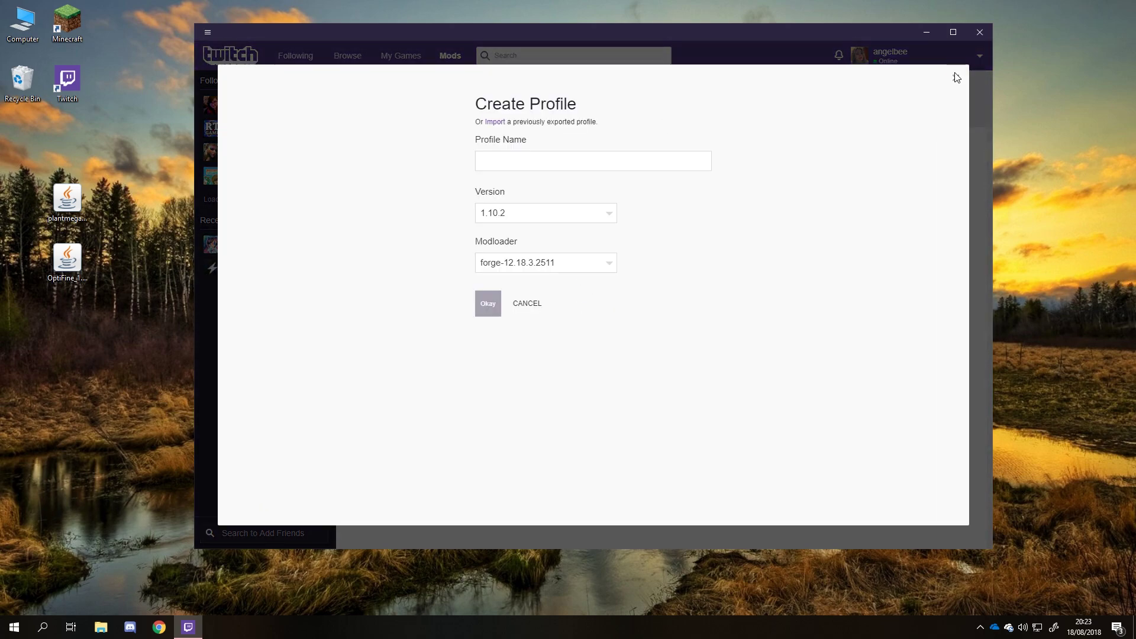
left_click(956, 79)
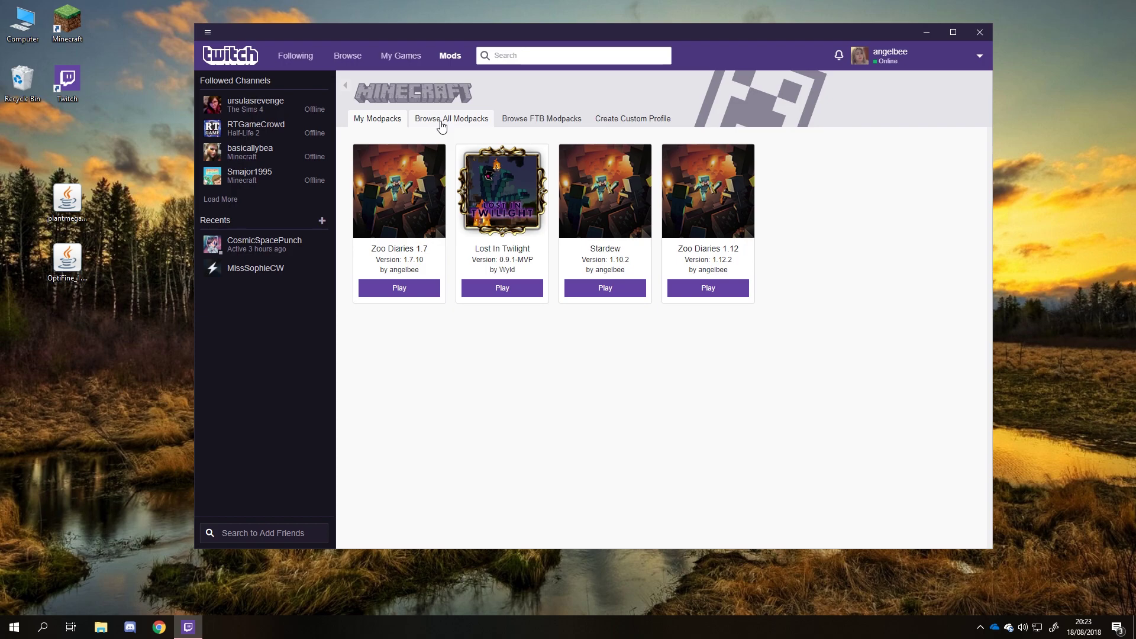
left_click(441, 121)
left_click_drag(986, 193, 1003, 376)
left_click(442, 165)
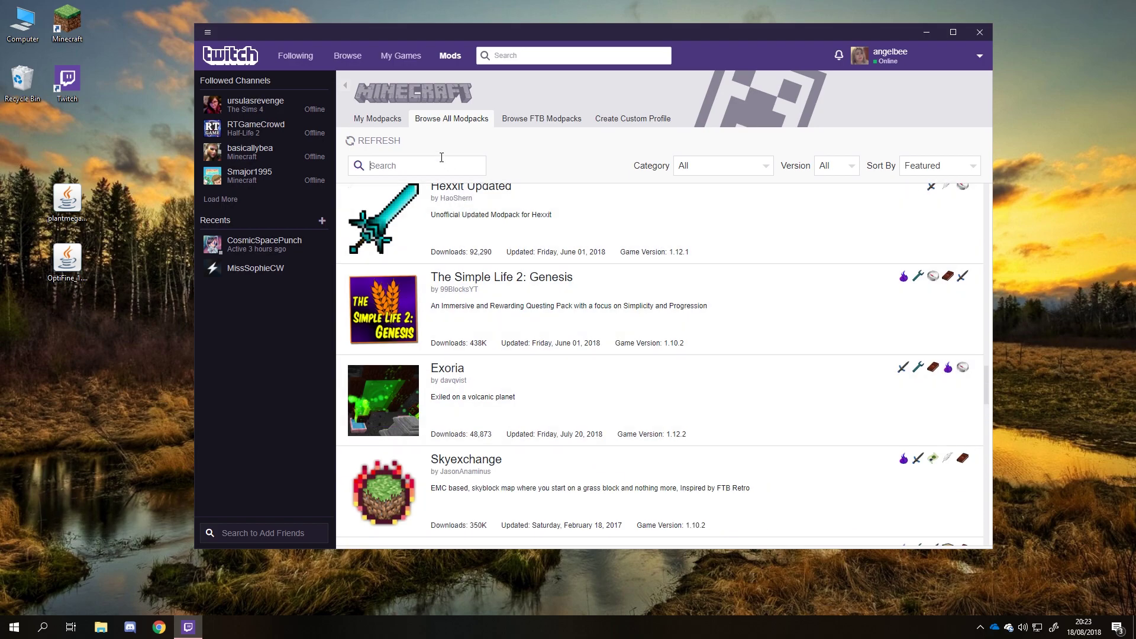
- Examine the category, version and sort options available for filtering the modpack list
left_click(683, 165)
left_click(824, 166)
scroll(854, 292, "down", 5)
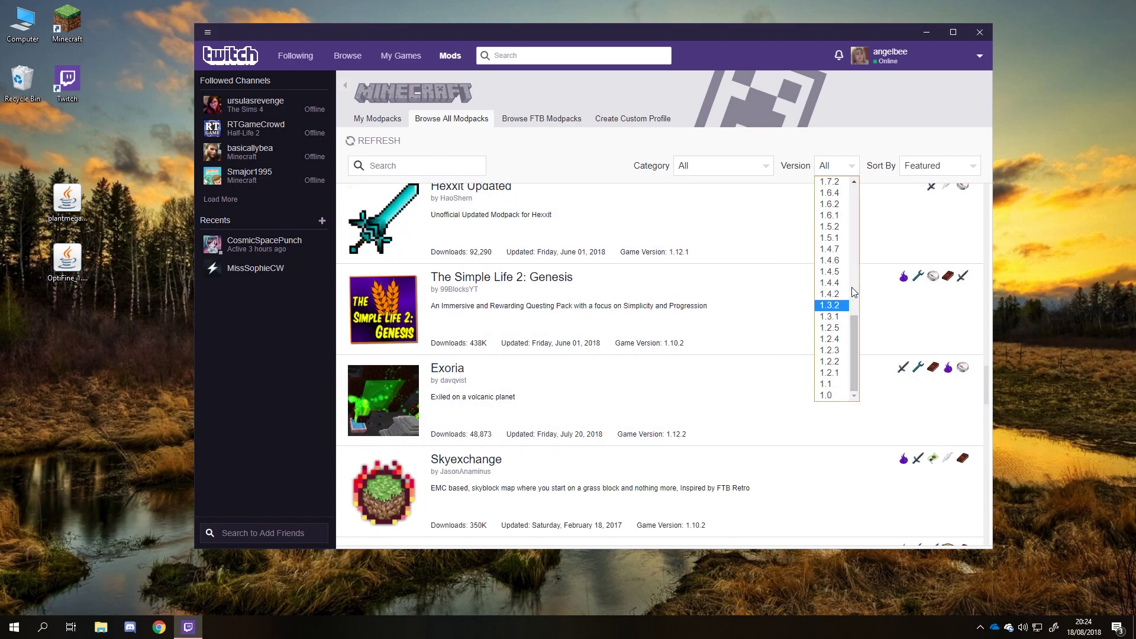
scroll(854, 292, "up", 5)
left_click(940, 165)
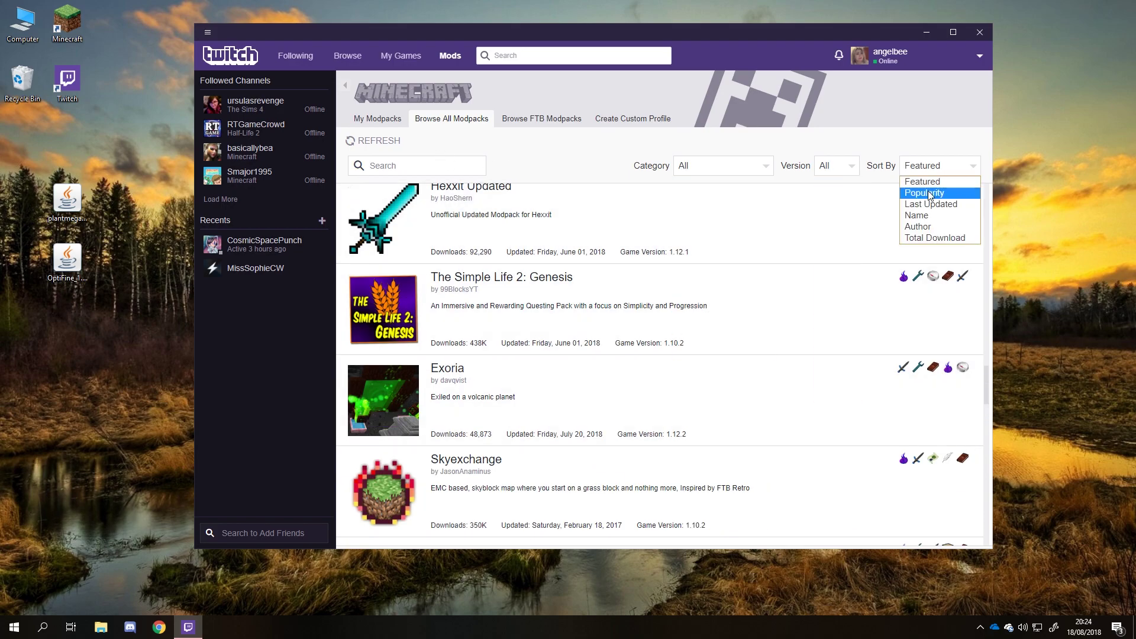
- Search all modpacks for "zoo di" and install the Zoo Diaries modpack
left_click(407, 157)
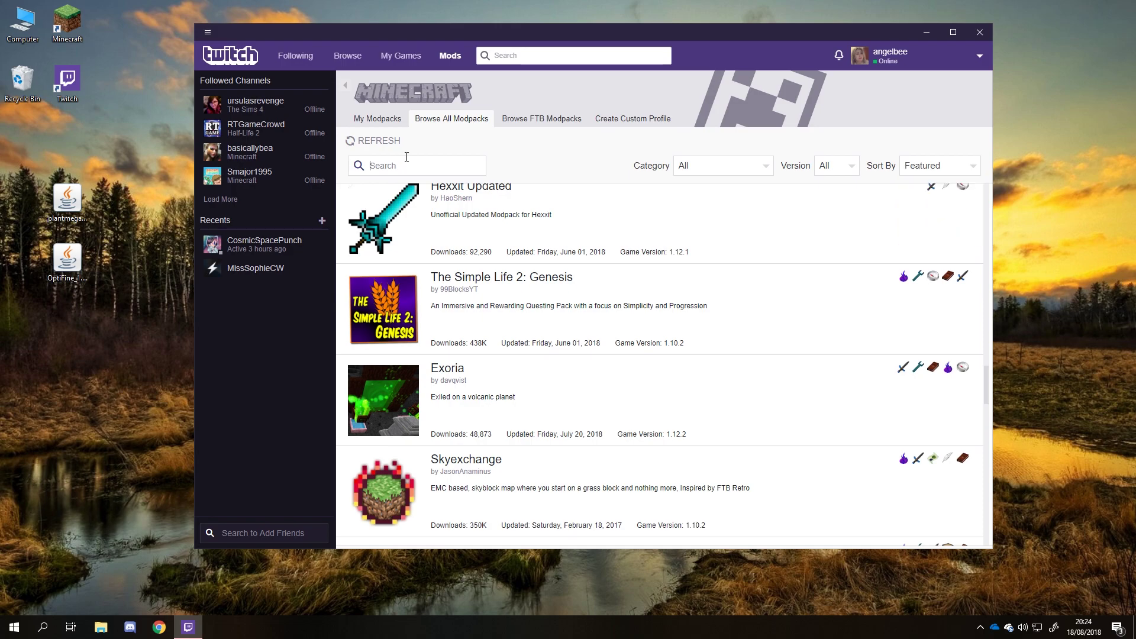
mouse_move(379, 247)
type("zoo di")
left_click(527, 214)
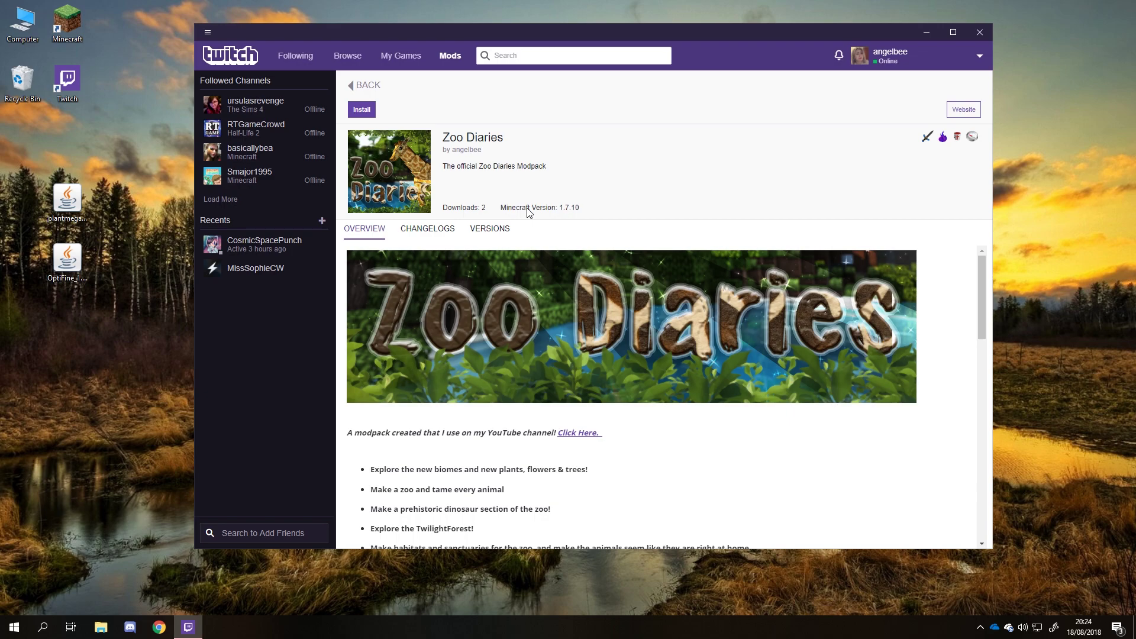
left_click(361, 110)
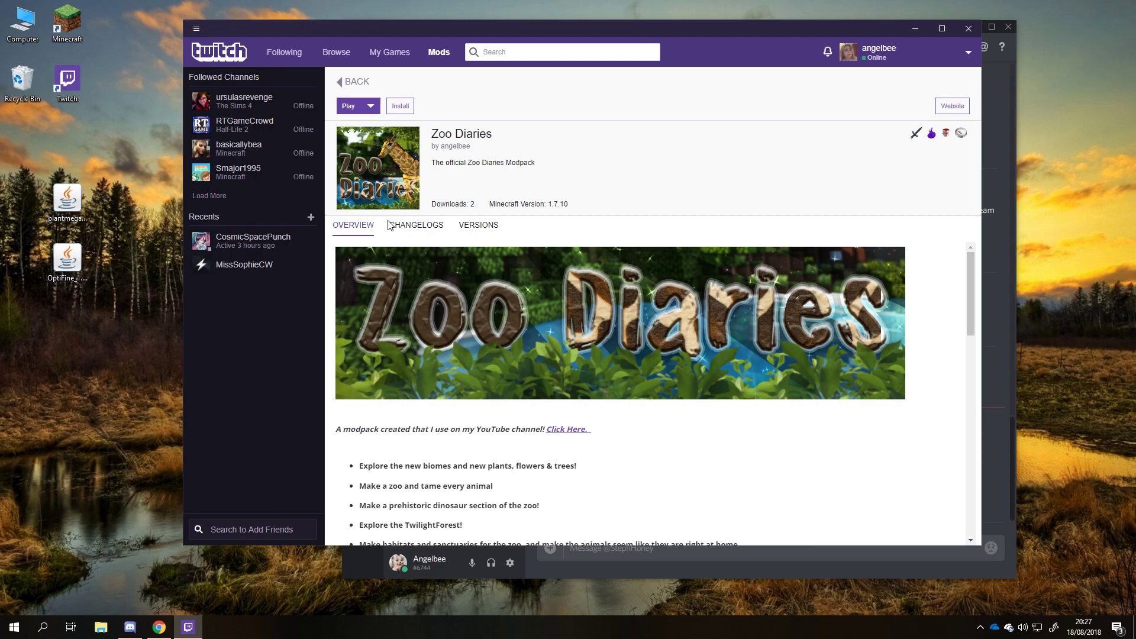
- Return to the personal modpack collection and open the installed Zoo Diaries profile
left_click(401, 107)
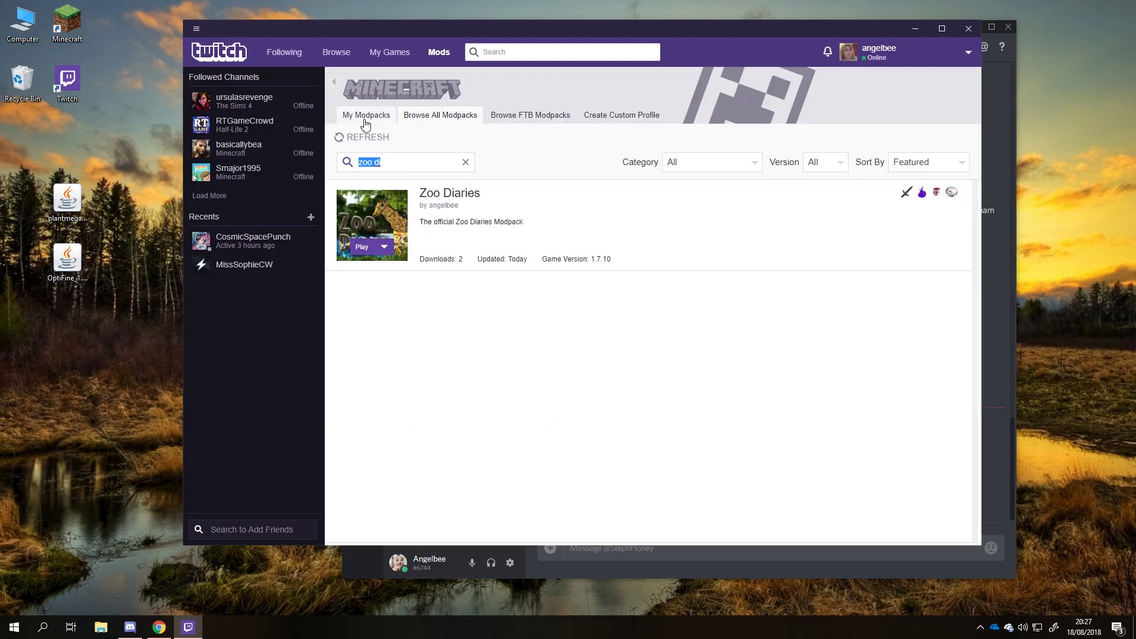
left_click(365, 121)
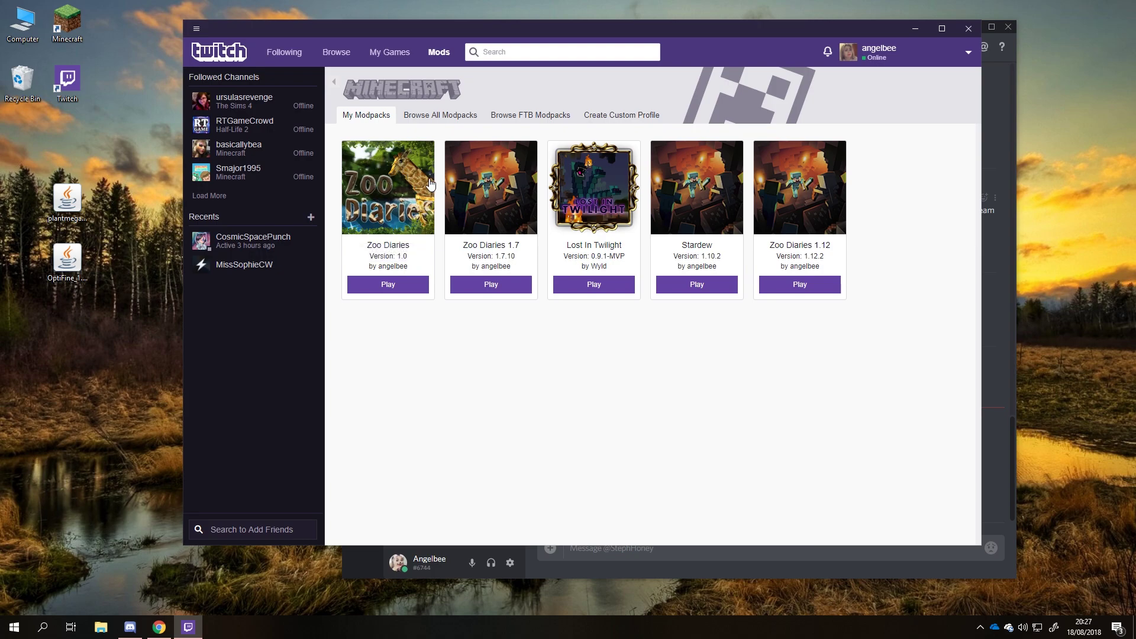
left_click(417, 180)
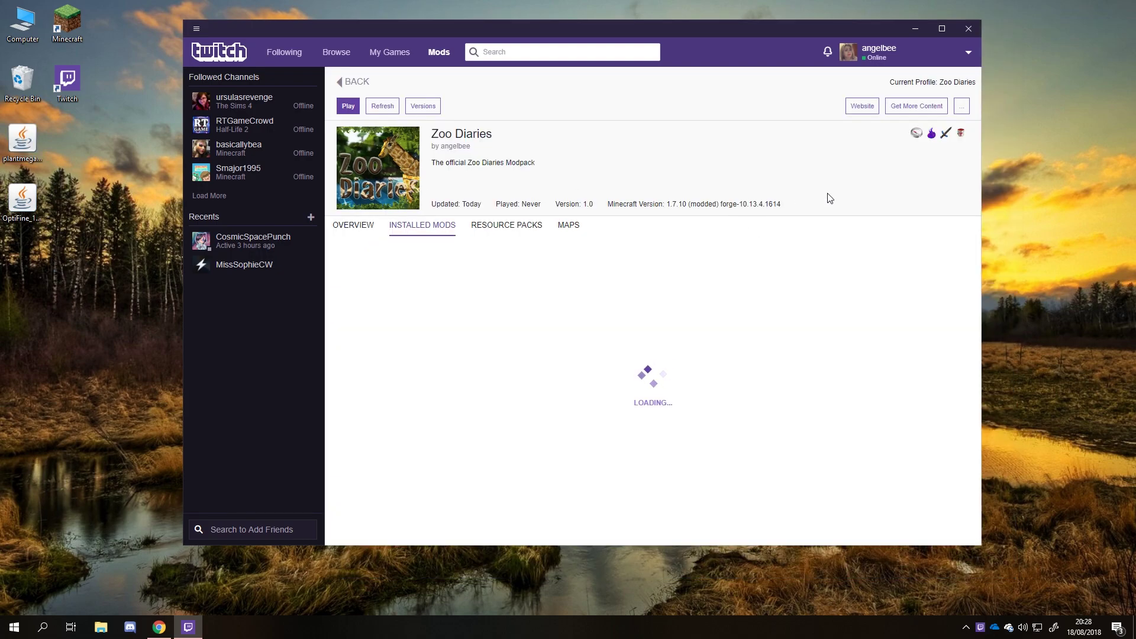
- Review the Zoo Diaries profile's overview, installed mods, resource packs and maps
left_click(360, 224)
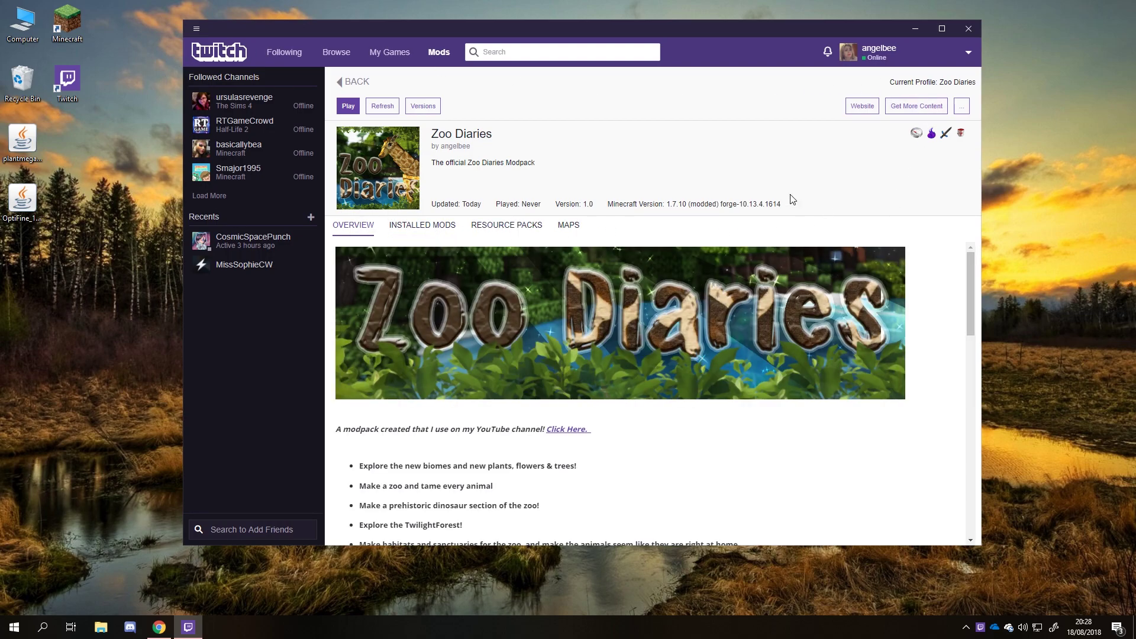
left_click(348, 82)
left_click(385, 177)
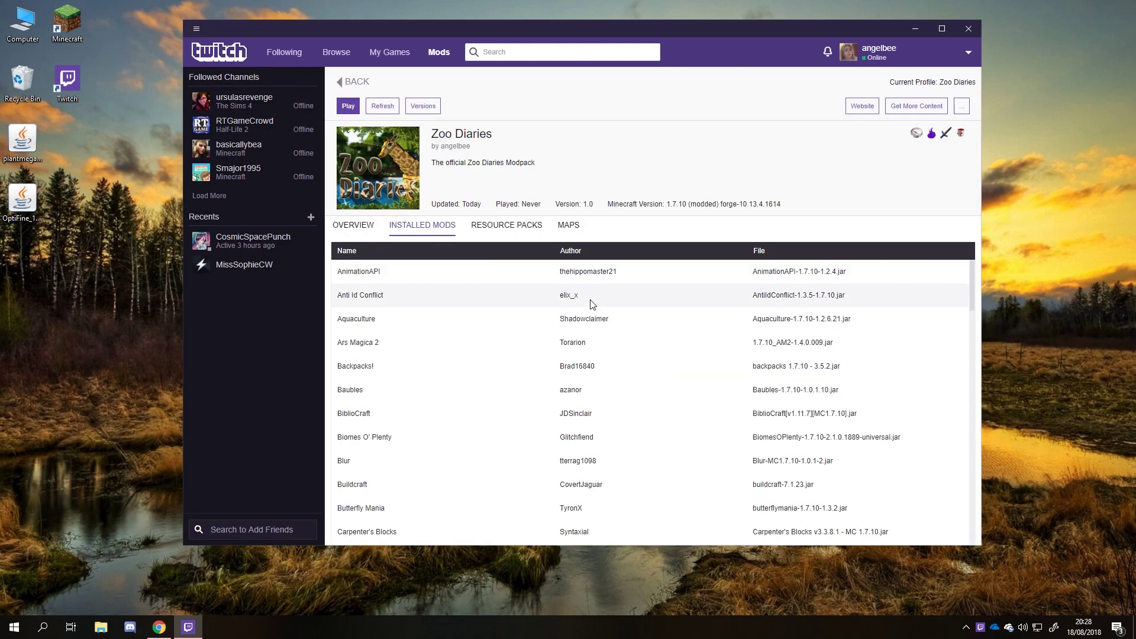
mouse_move(969, 279)
left_mouse_down()
mouse_move(963, 446)
mouse_move(944, 533)
mouse_move(969, 272)
left_mouse_up()
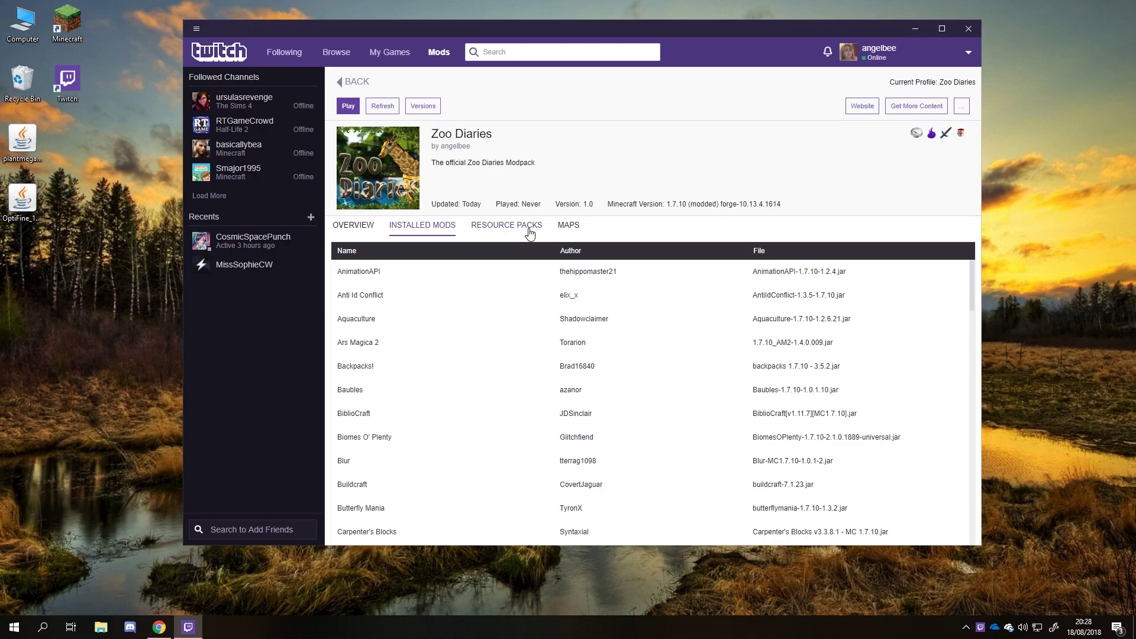
left_click(530, 233)
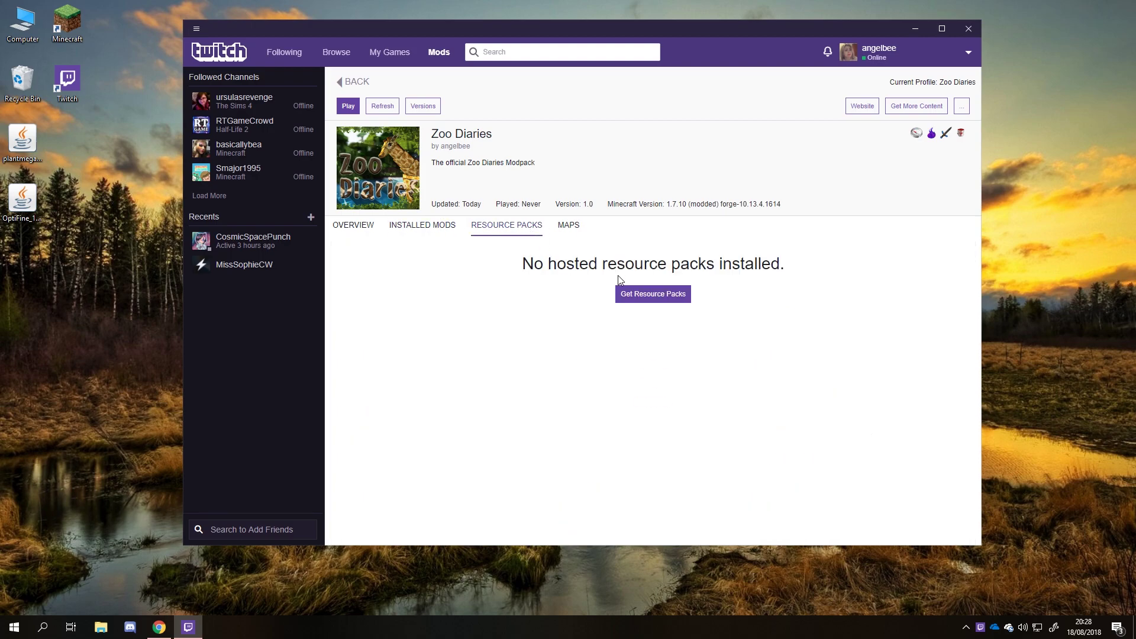
left_click(571, 232)
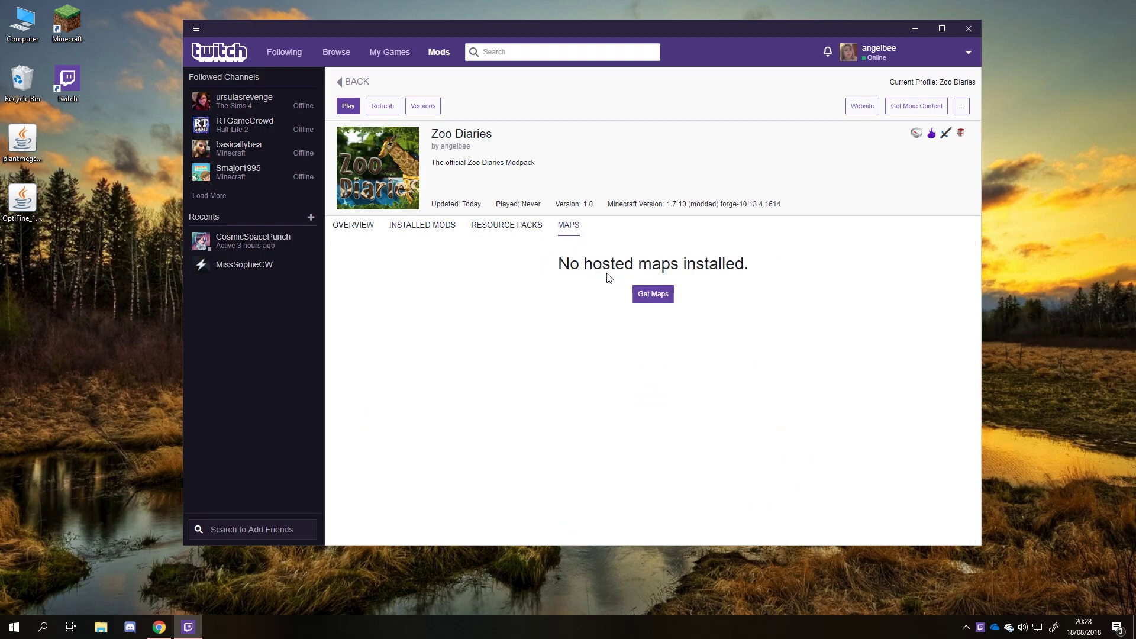
left_click(652, 294)
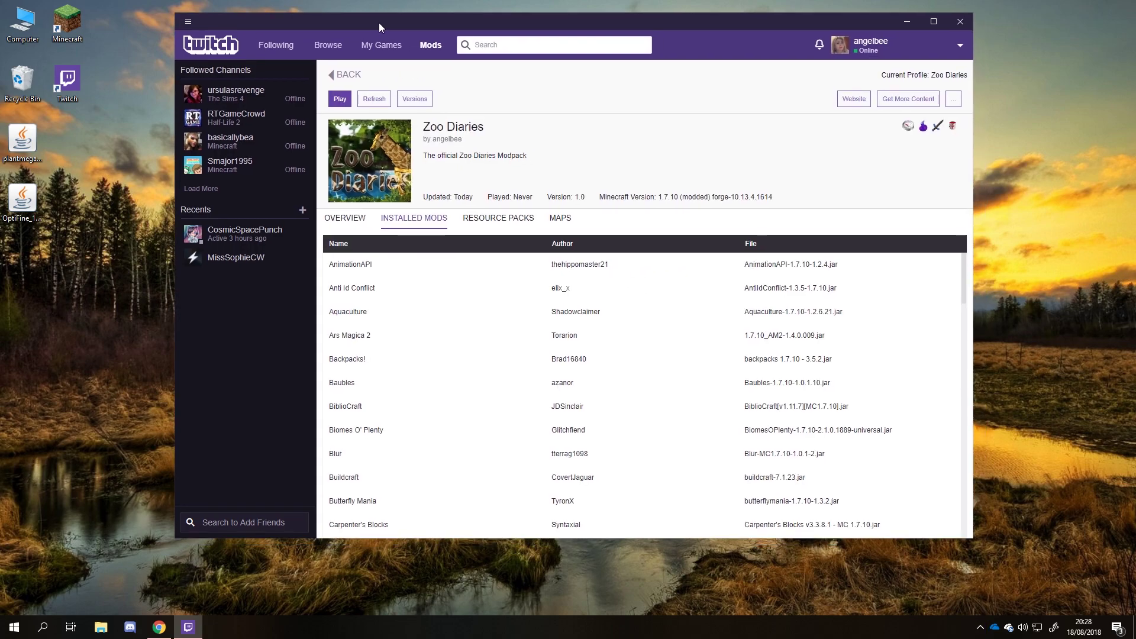
- Open the mods folder inside the Zoo Diaries profile folder and arrange both windows so they remain accessible
left_click_drag(378, 23, 380, 26)
left_click(953, 99)
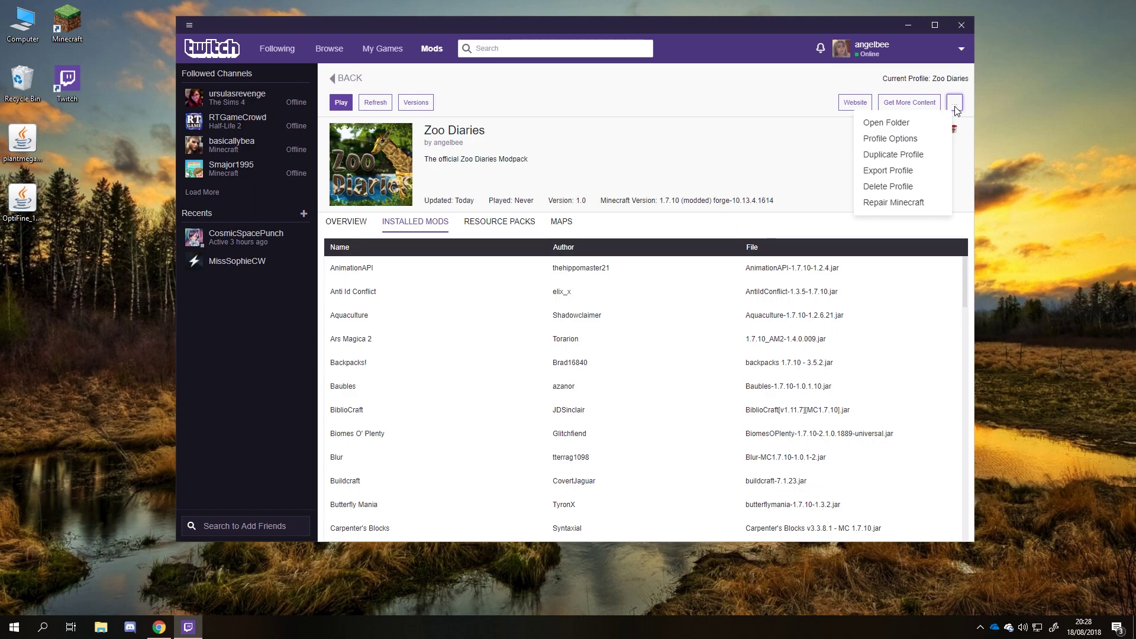
left_click(887, 122)
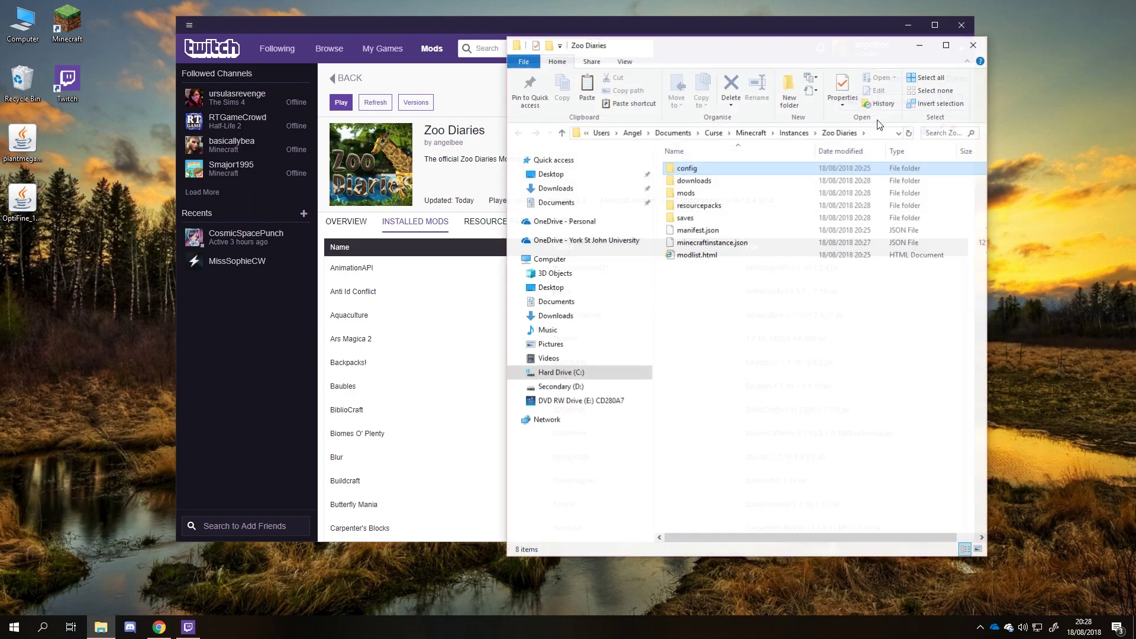
double_click(571, 170)
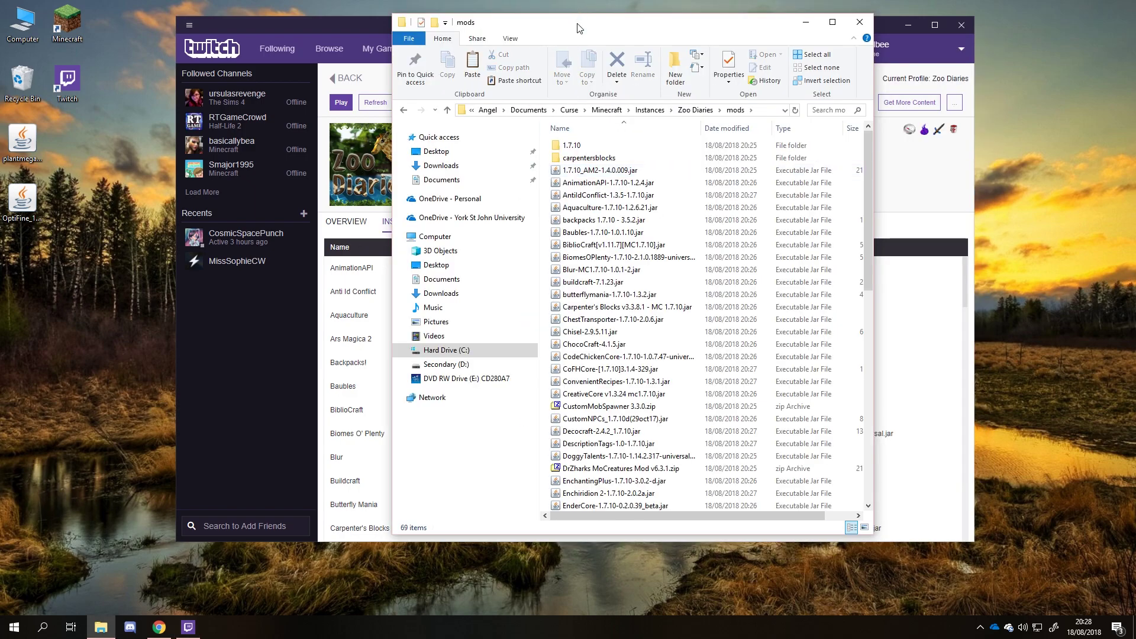
left_click_drag(491, 20, 714, 80)
left_click_drag(755, 41, 640, 53)
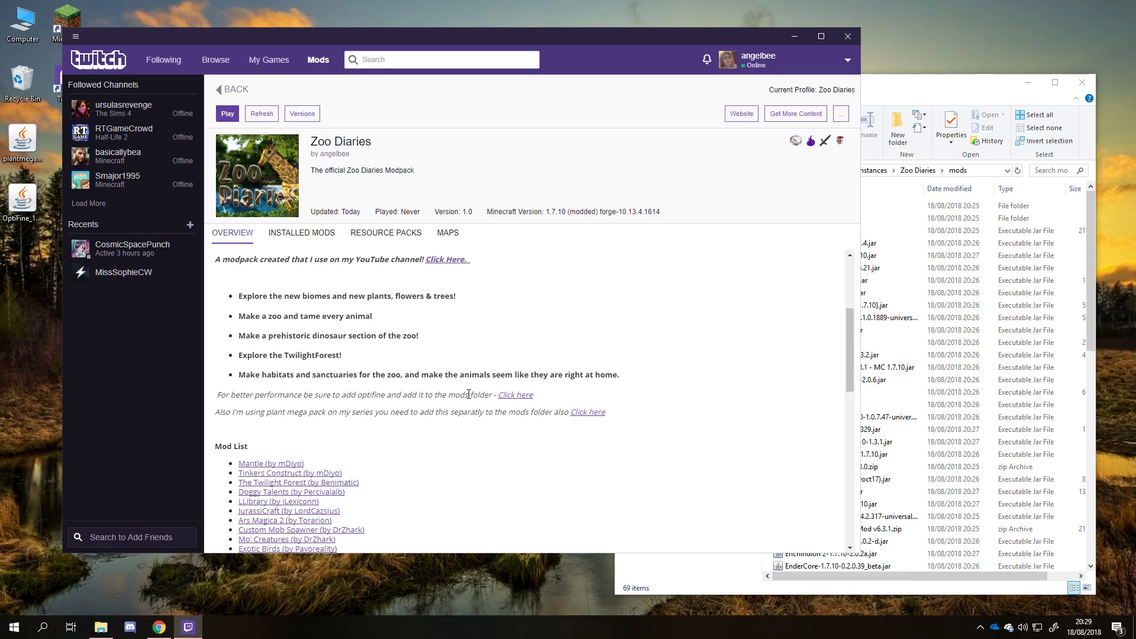
- Open the Zoo Diaries web page and locate the notes on adding OptiFine and plant mega pack separately
left_click(741, 115)
left_click_drag(498, 51, 538, 27)
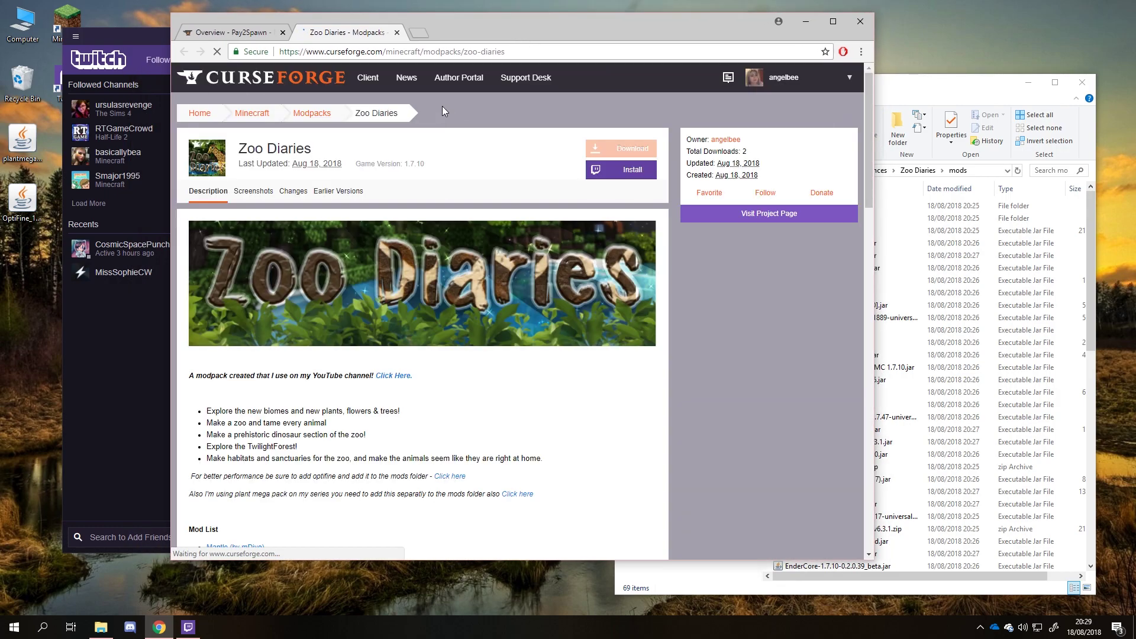
scroll(520, 275, "down", 4)
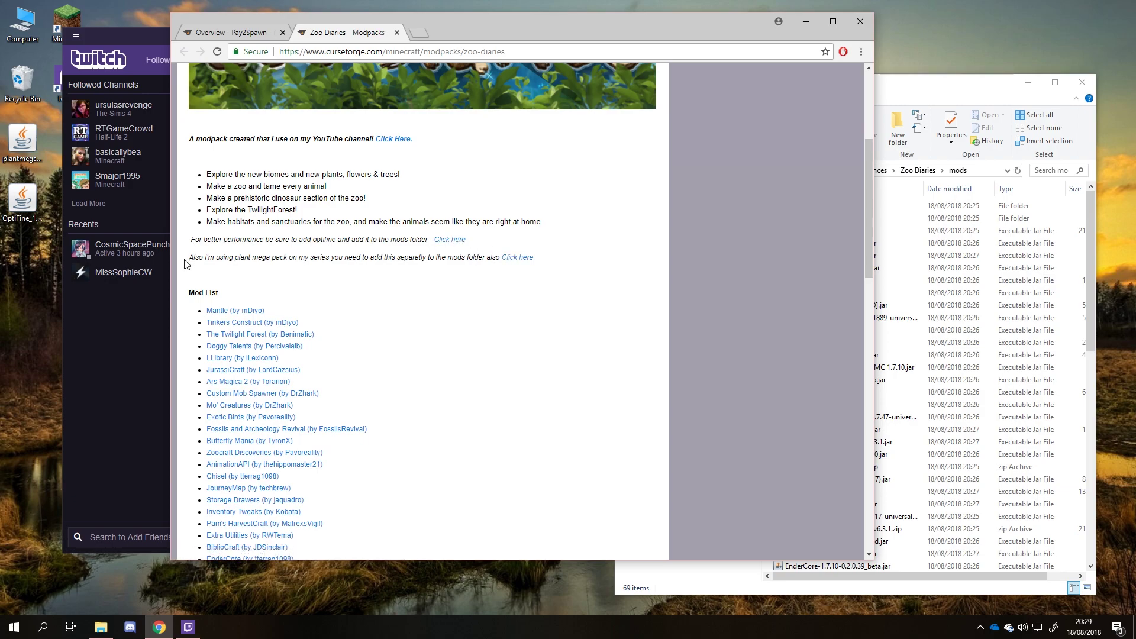
left_click_drag(257, 258, 468, 257)
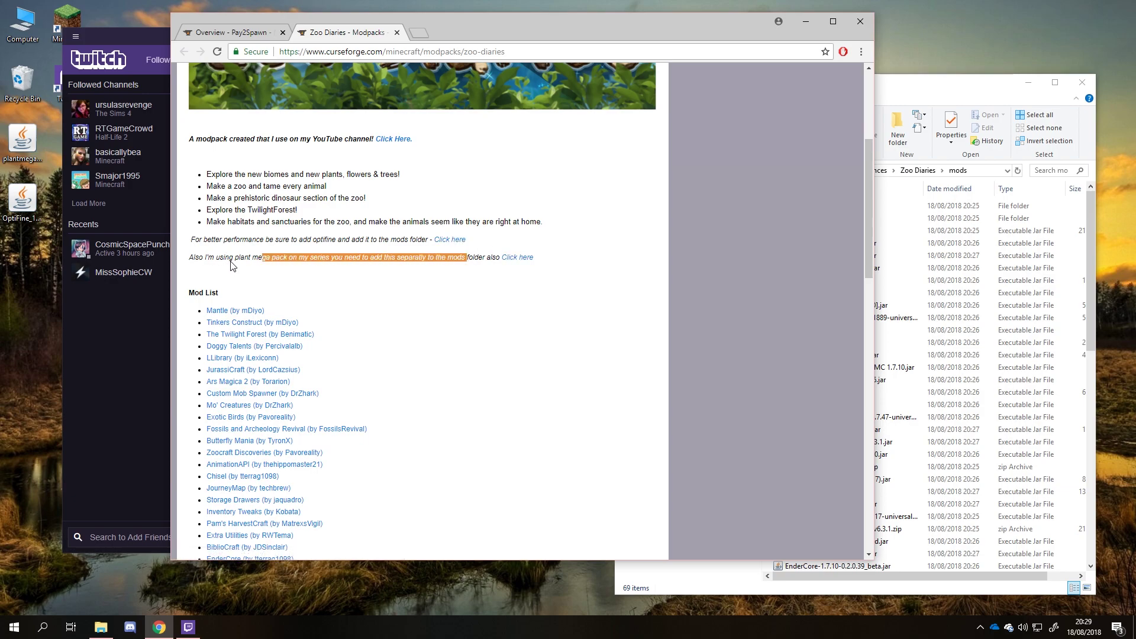
left_click_drag(231, 260, 393, 258)
left_click(364, 257)
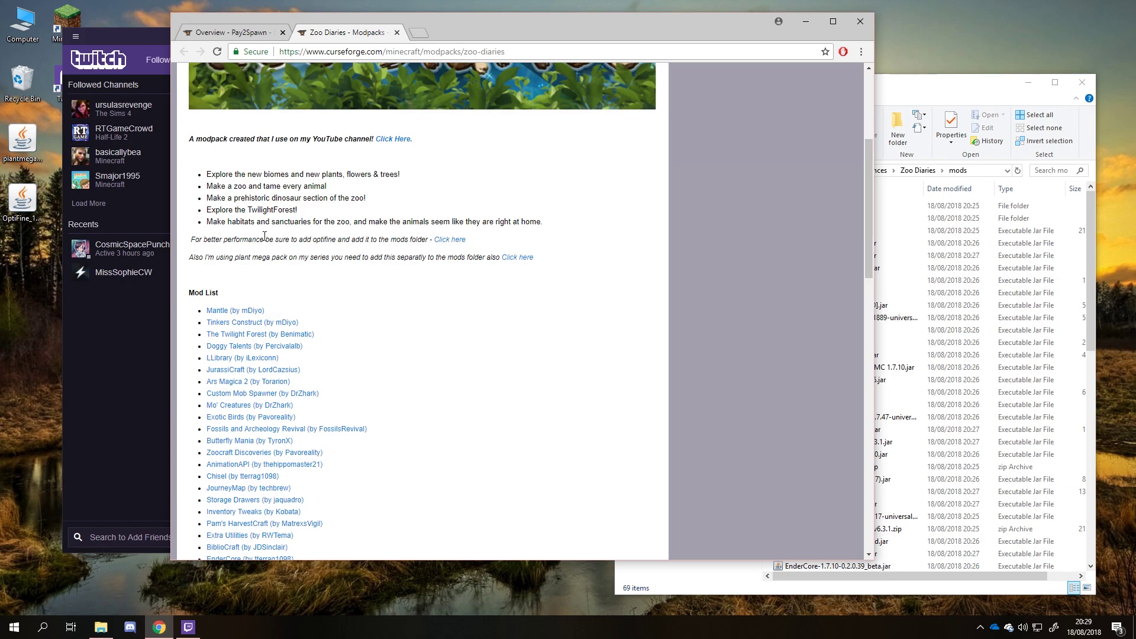
- Open the OptiFine and plant mega pack links in separate new browser tabs
right_click(457, 240)
left_click(469, 248)
right_click(521, 259)
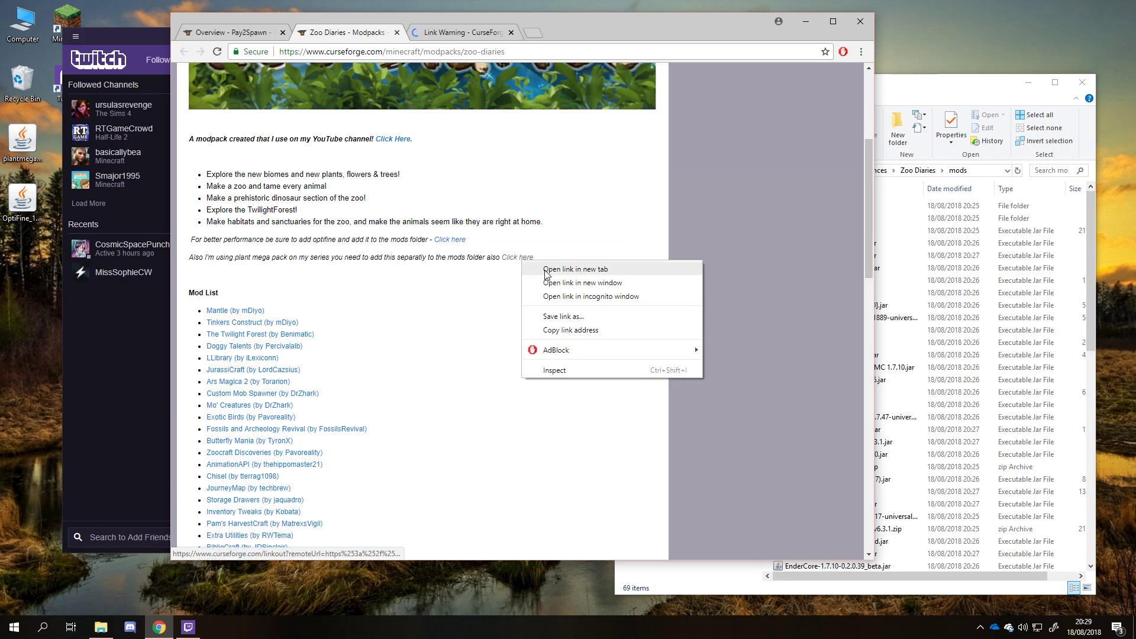
left_click(545, 270)
- Continue past the OptiFine link warning, download OptiFine_1.7.10_HD_U_E7.jar and close its page
left_click(463, 33)
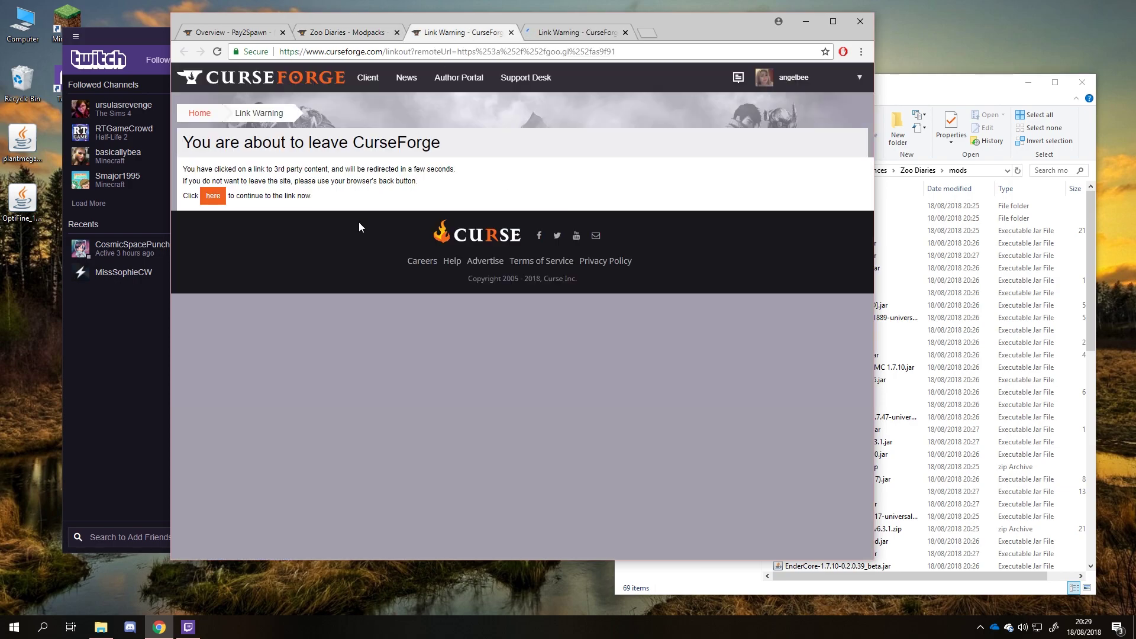
left_click(216, 197)
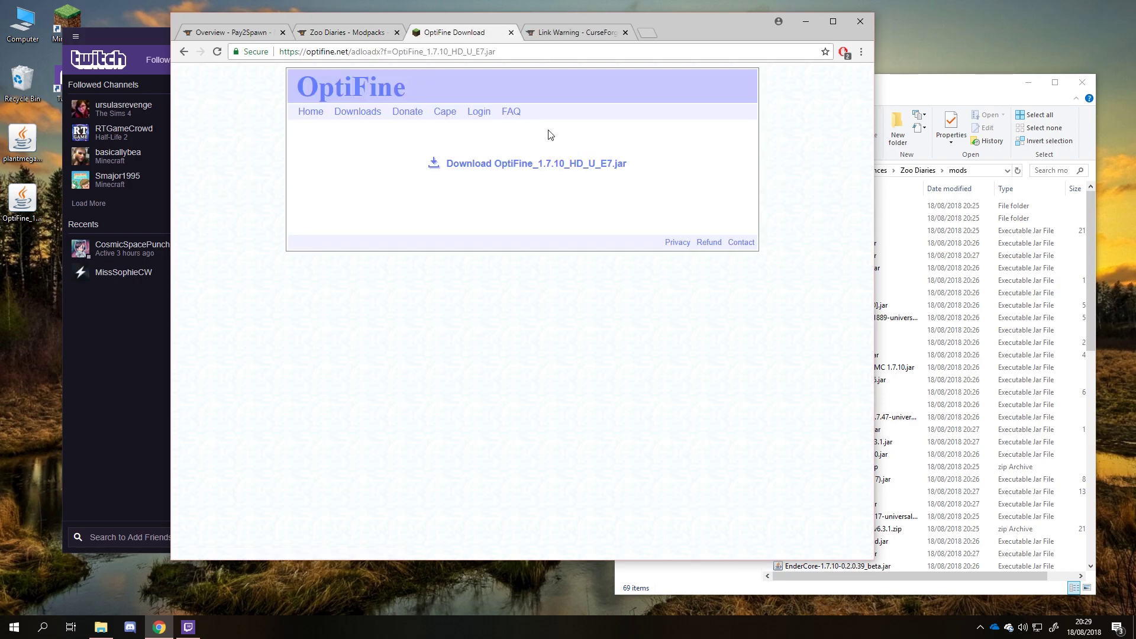
left_click(554, 166)
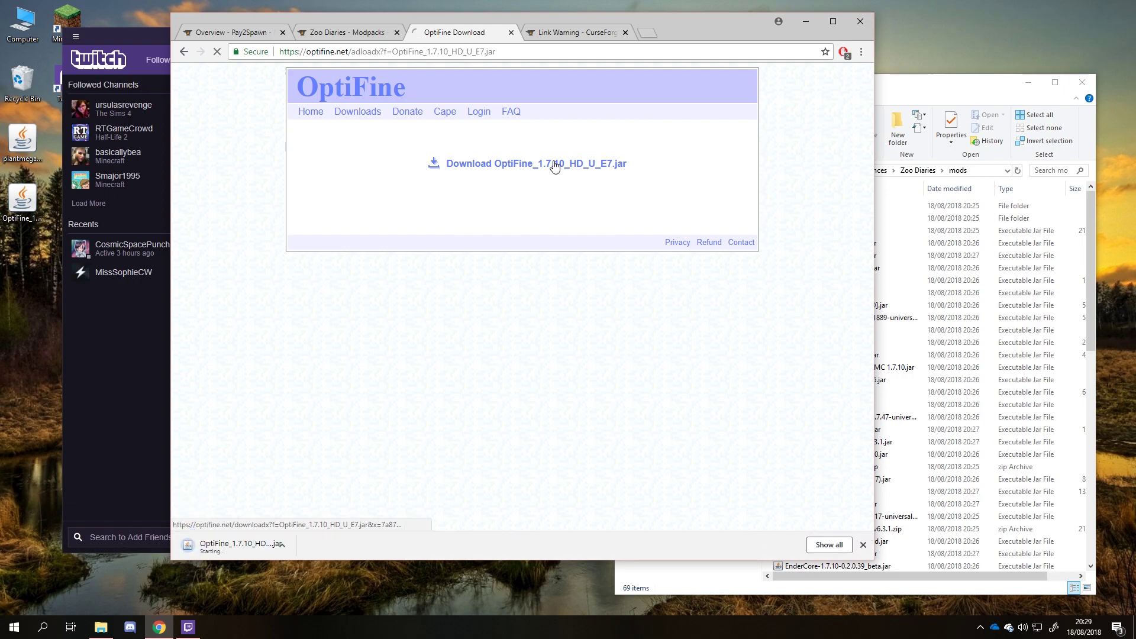
key("ctrl+w")
- Continue past the plant mega pack link warning and download plantmegapack-4.33-1.7.10-1492.jar
left_click(215, 196)
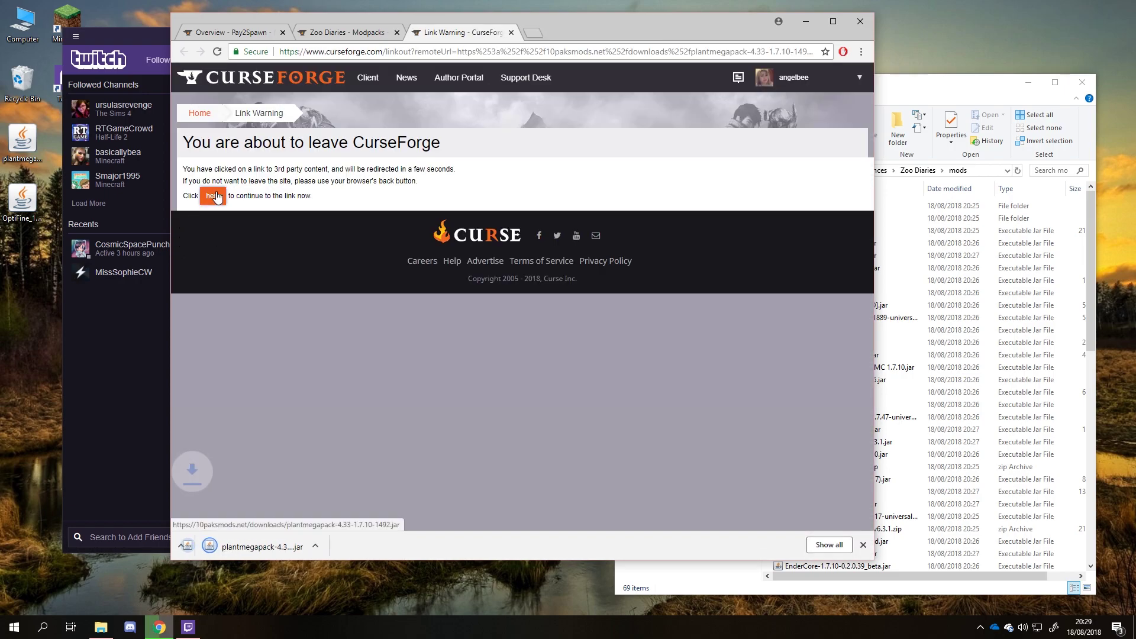
left_click(376, 545)
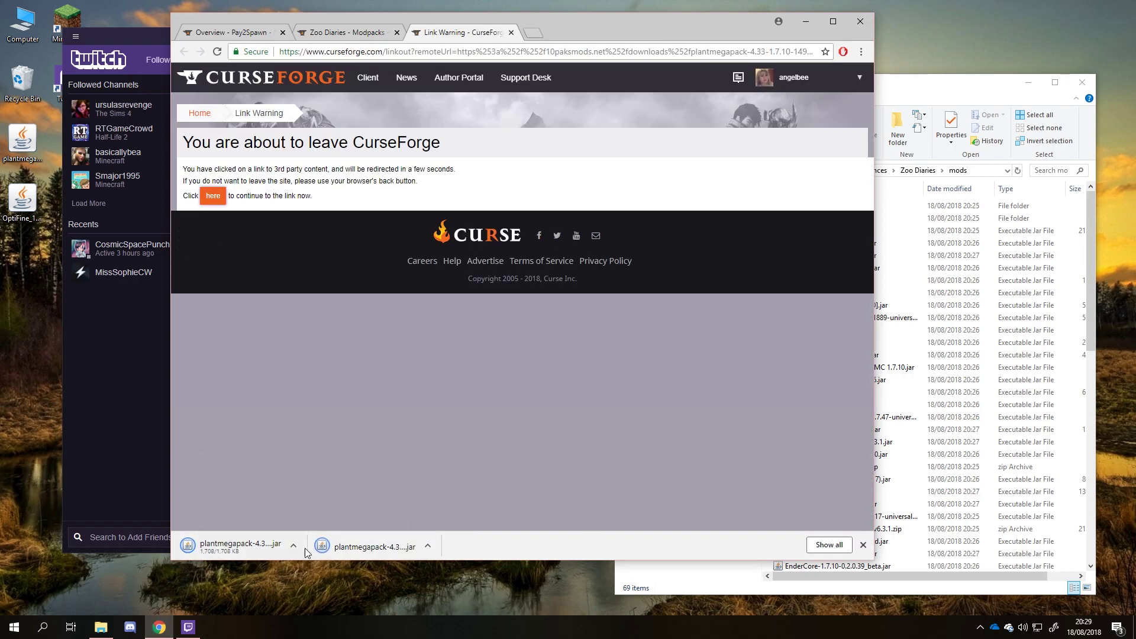
- Close the link warning page and move the OptiFine and plant mega pack jars from the desktop into the Zoo Diaries mods folder
left_click(511, 32)
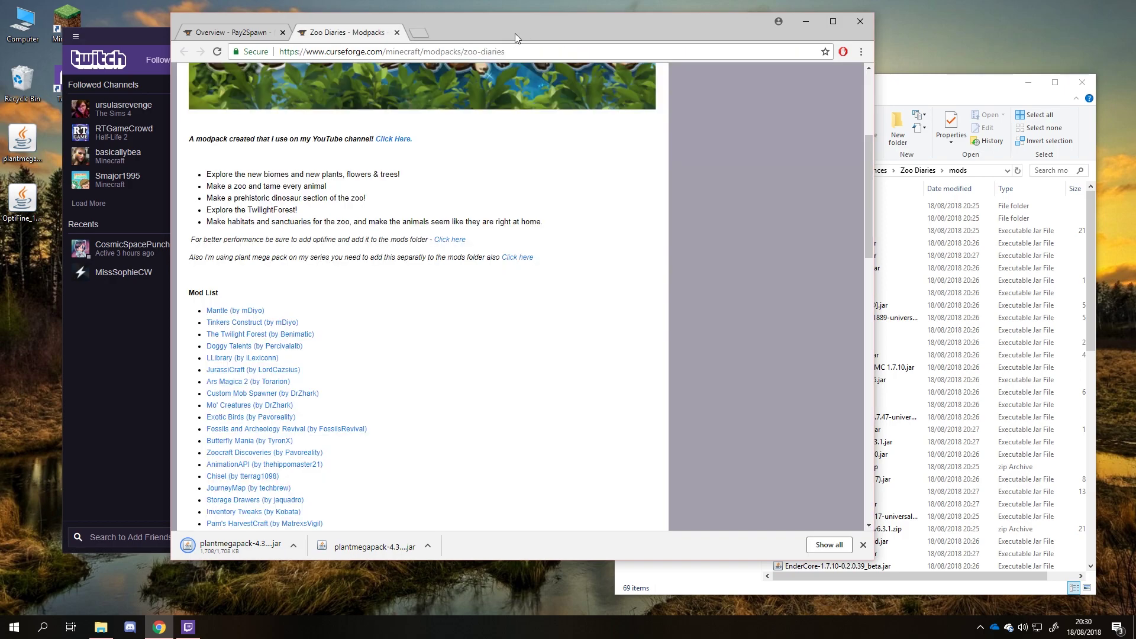
left_click(803, 21)
left_click(832, 94)
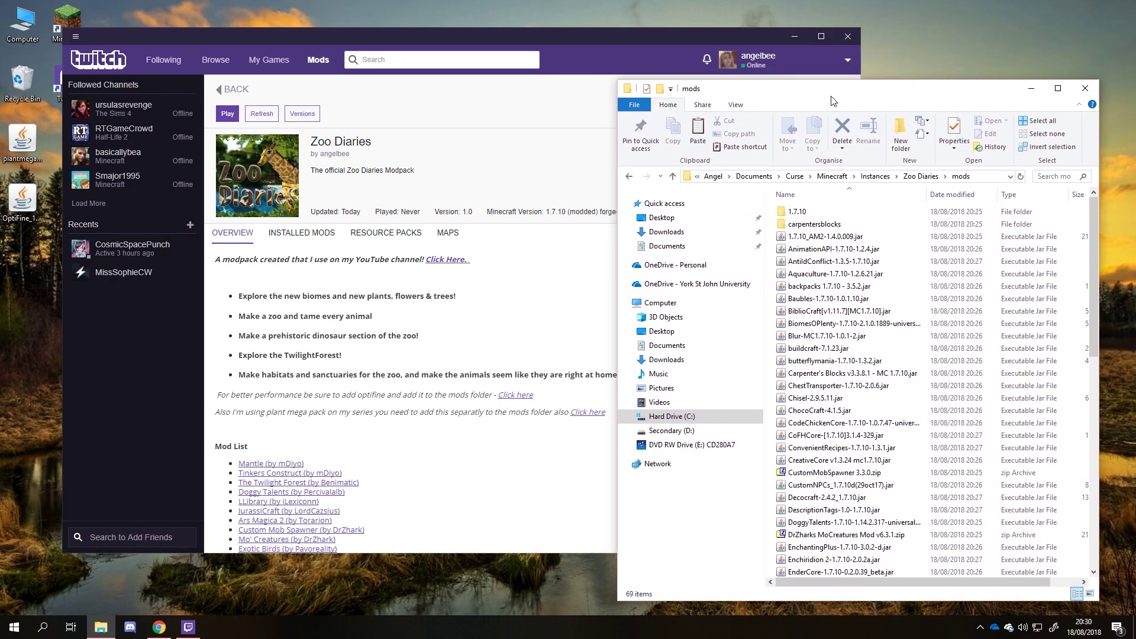
left_click_drag(771, 95, 703, 73)
left_click_drag(41, 258, 769, 284)
left_click(1018, 66)
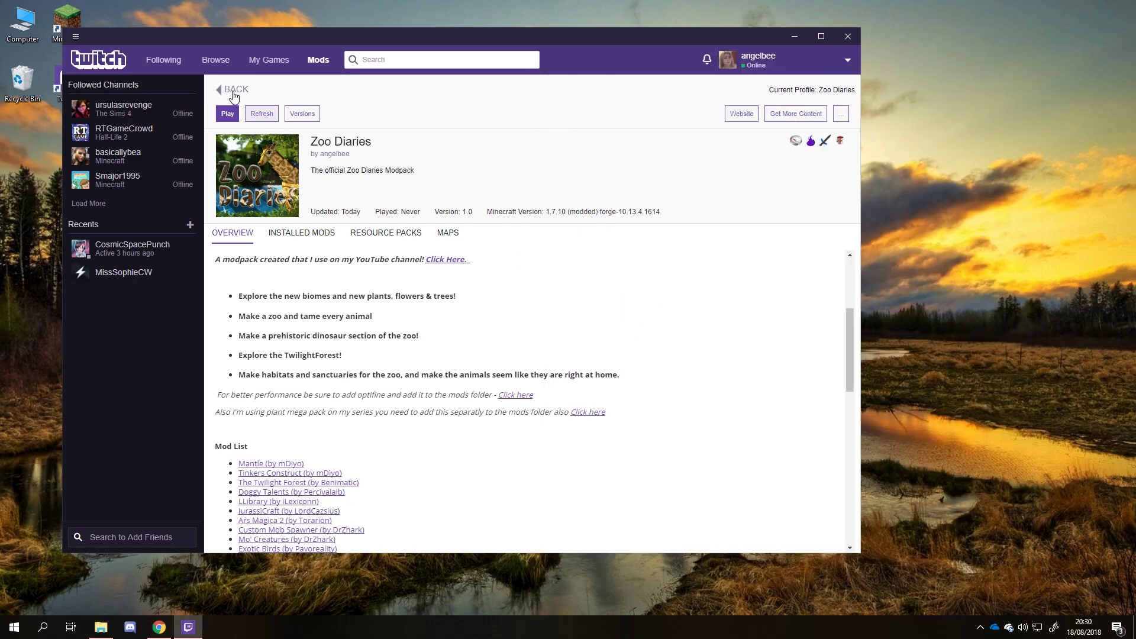
- Unlock the Zoo Diaries profile and set its memory to 4,400 MB instead of using the system setting
left_click(843, 116)
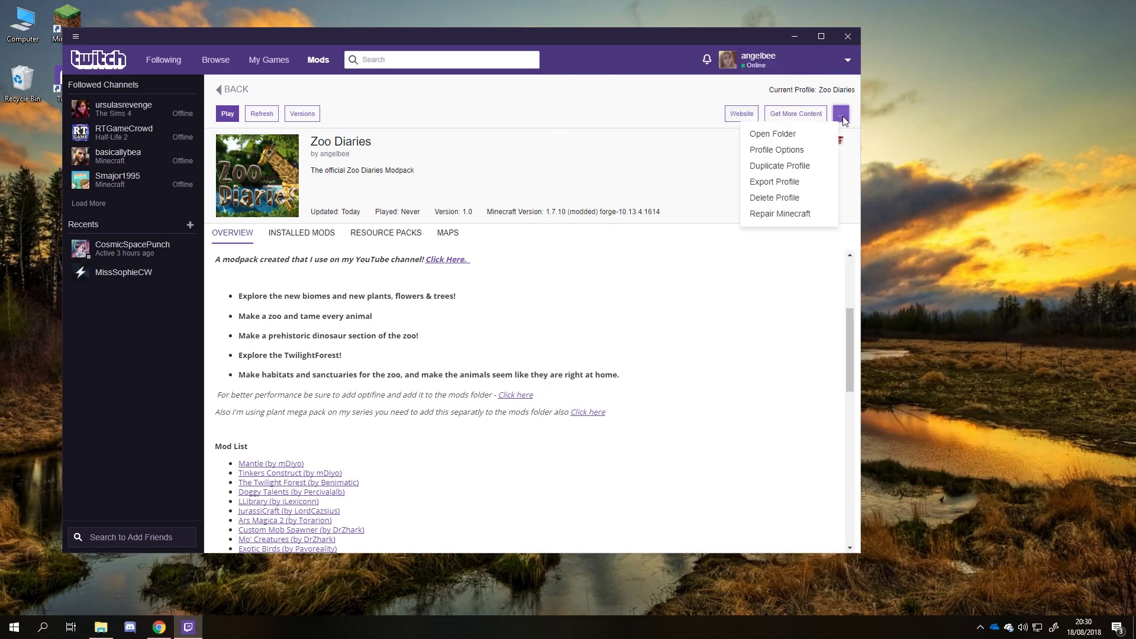
left_click(802, 150)
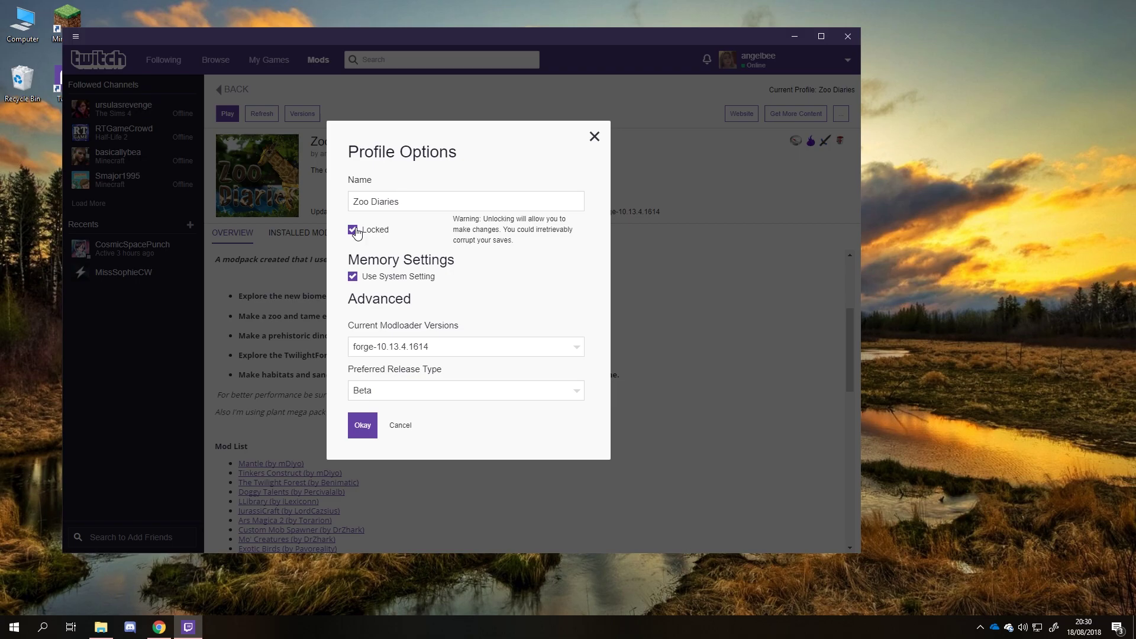
left_click(353, 231)
left_click(375, 278)
left_click_drag(441, 288, 400, 298)
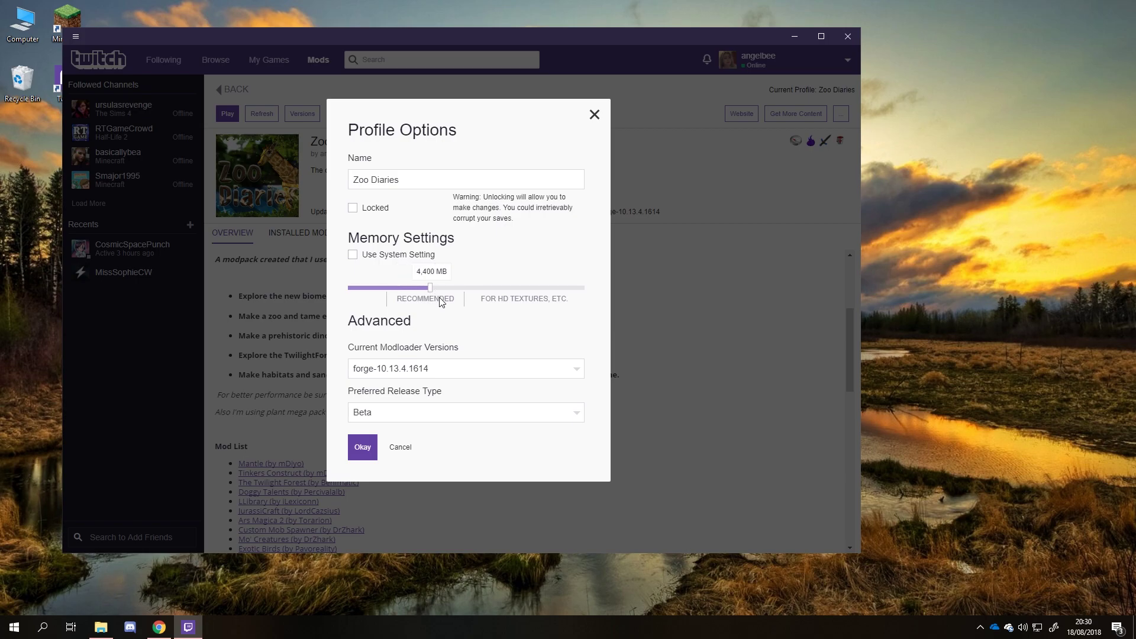
left_click(362, 446)
- Review the list of installed mods in the Zoo Diaries profile
left_click(324, 233)
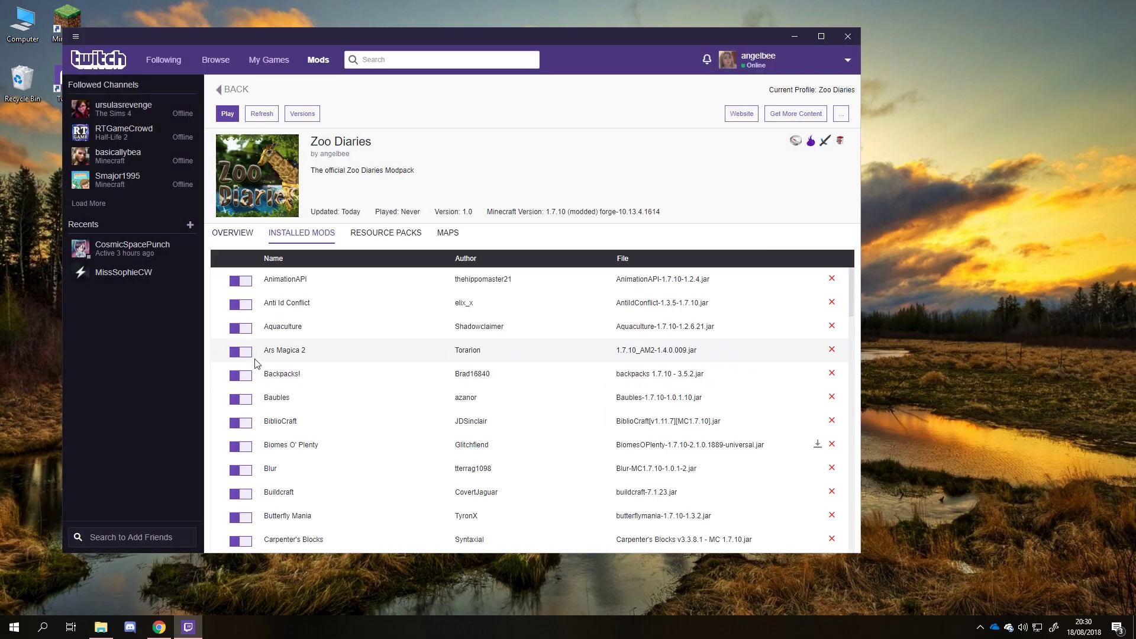
scroll(369, 354, "down", 5)
scroll(591, 296, "up", 5)
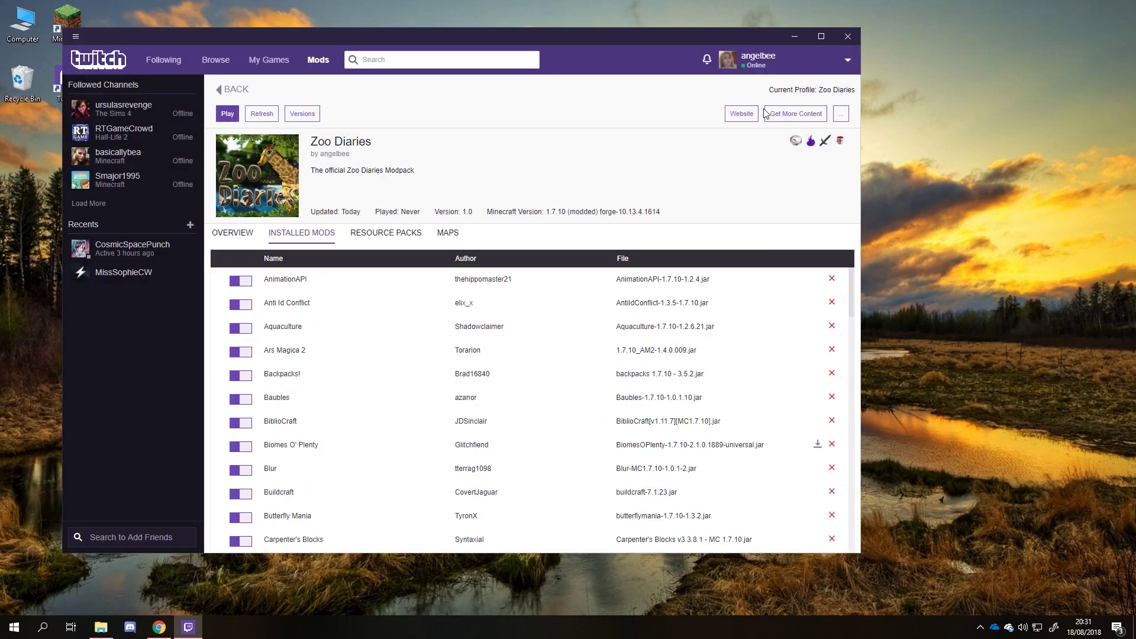
- Browse additional mods for the profile in the Map and Information category and return to the Zoo Diaries page
left_click(795, 114)
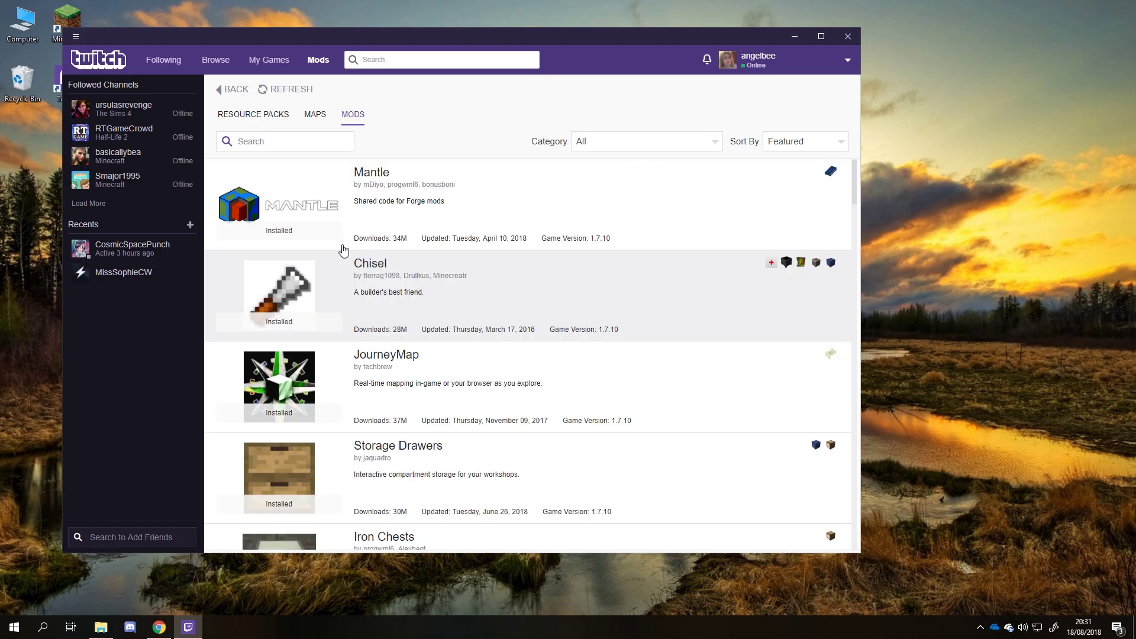
left_click(605, 143)
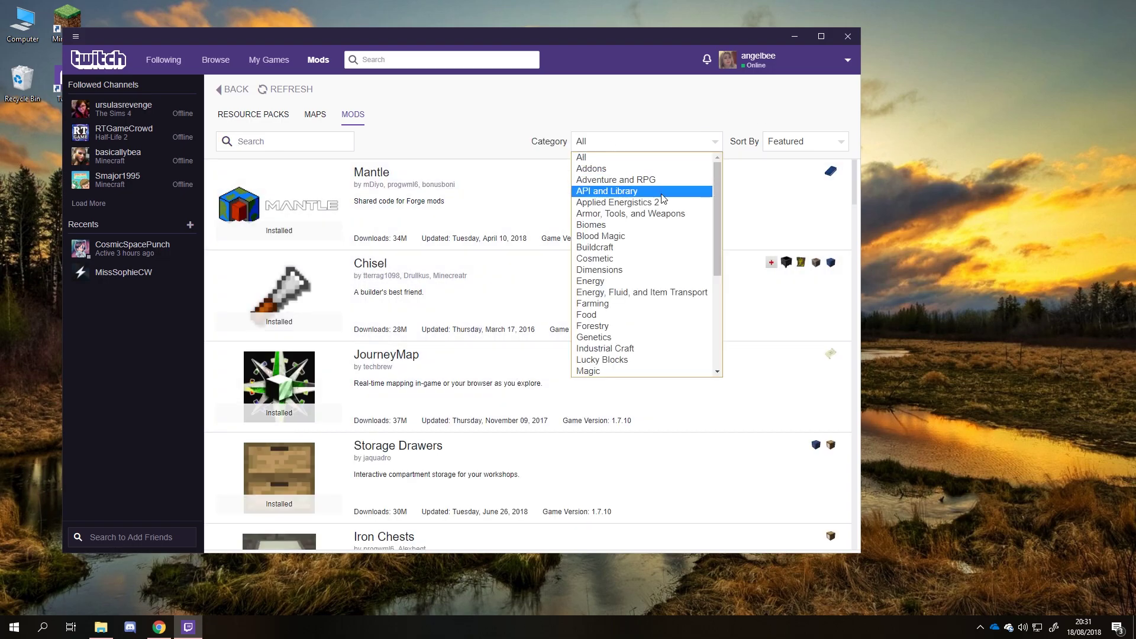
scroll(651, 216, "down", 5)
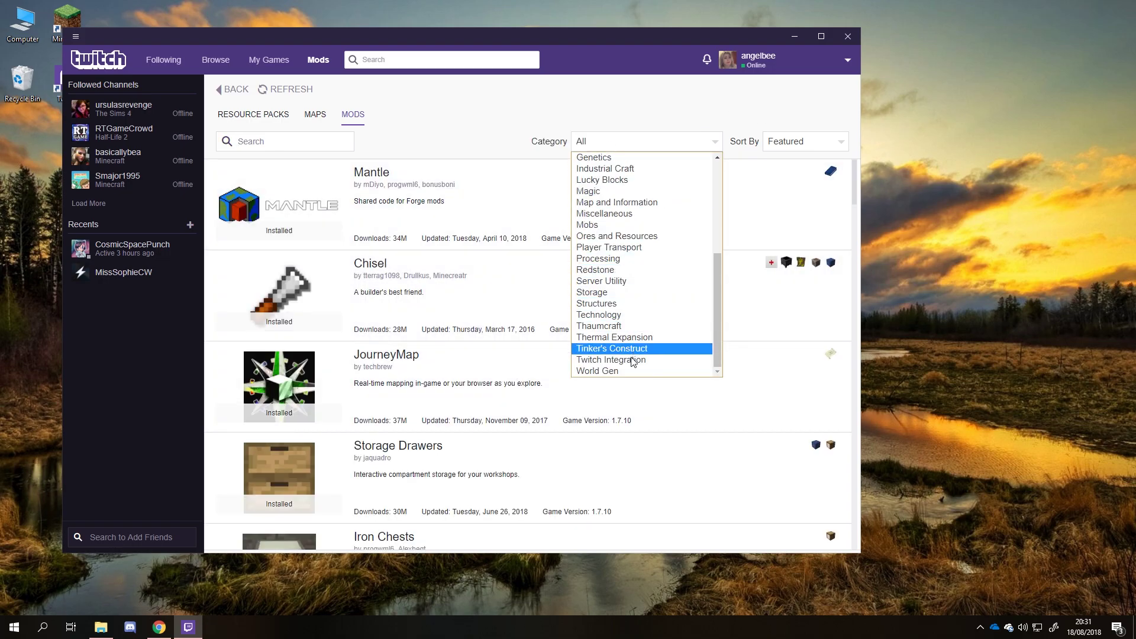
scroll(633, 308, "up", 3)
left_click(621, 323)
scroll(460, 183, "down", 9)
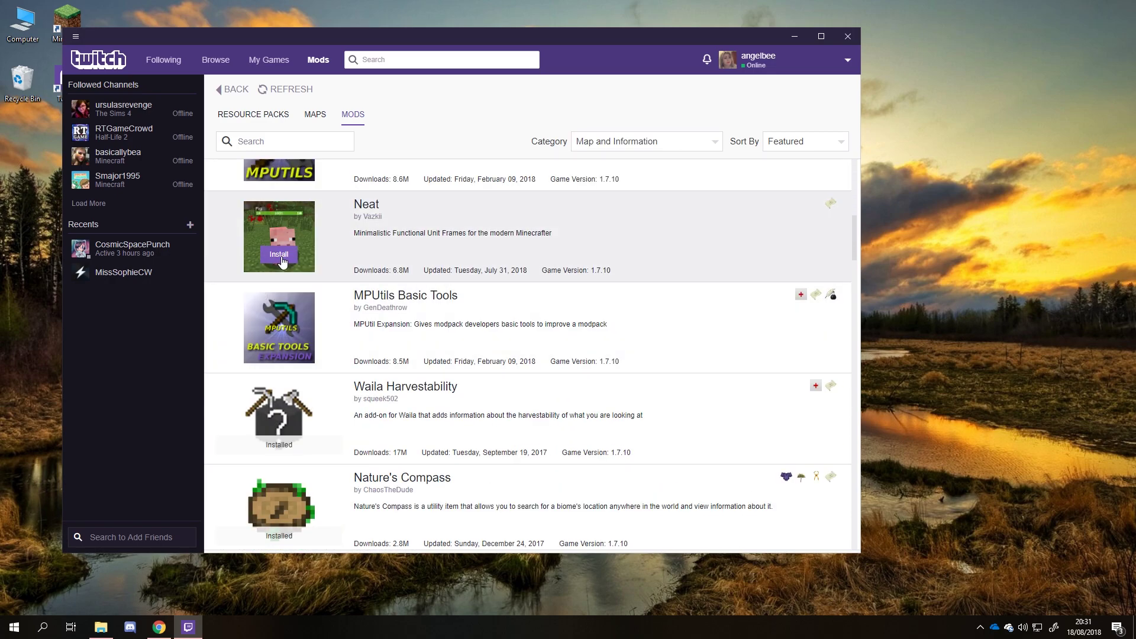
scroll(282, 261, "down", 5)
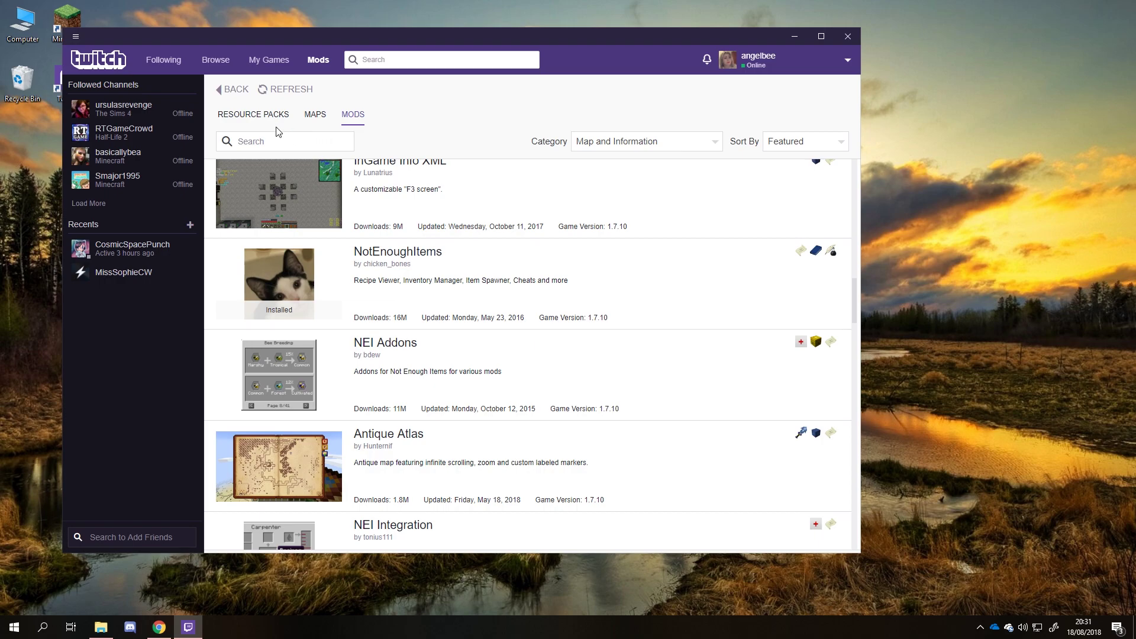
left_click(231, 89)
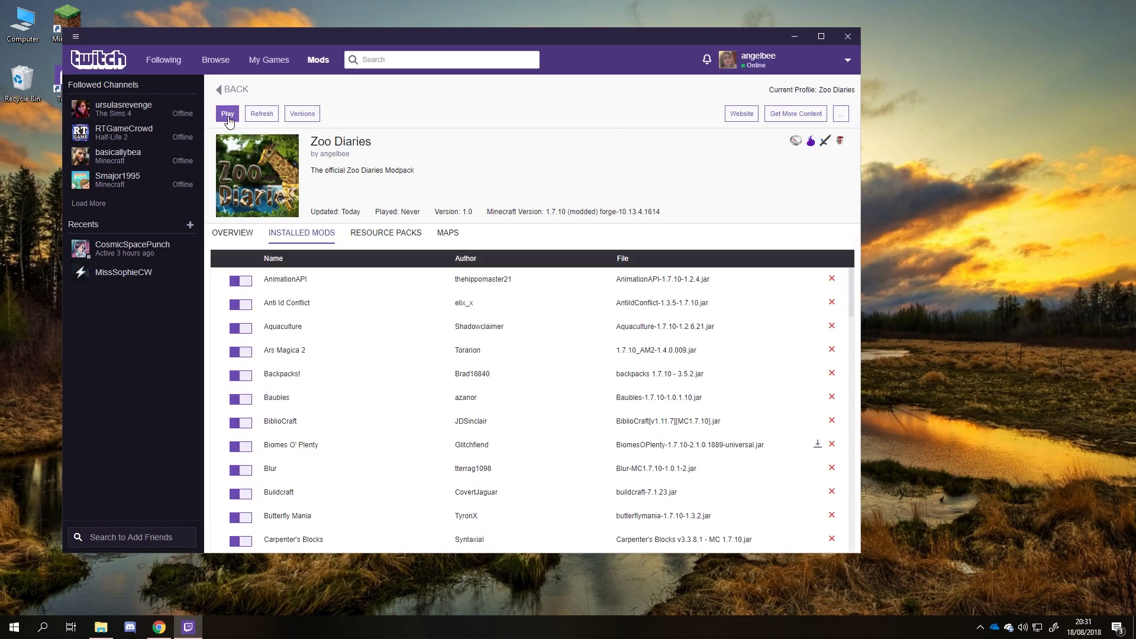
- Launch the Zoo Diaries modpack through the Minecraft Launcher and maximise the game window
left_click(228, 119)
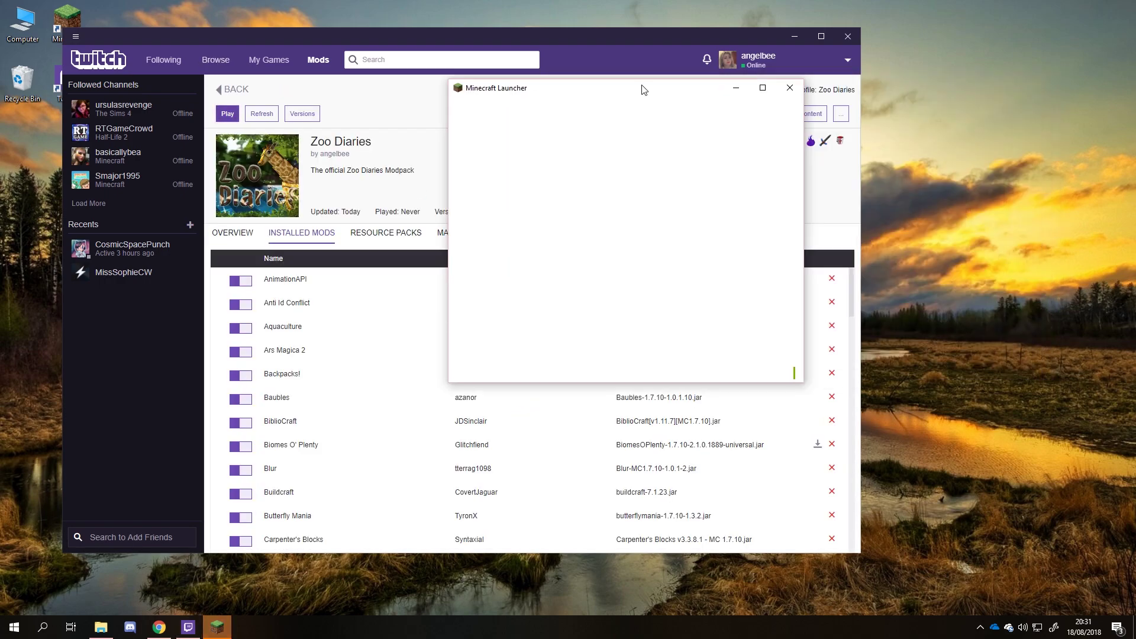
left_click(445, 390)
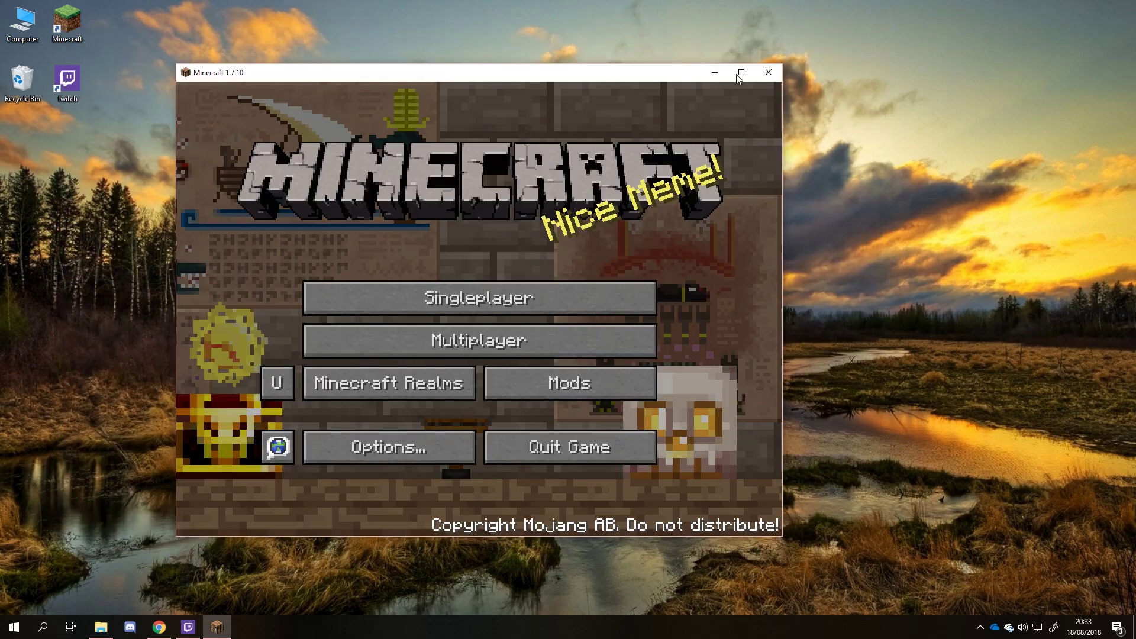
left_click(733, 74)
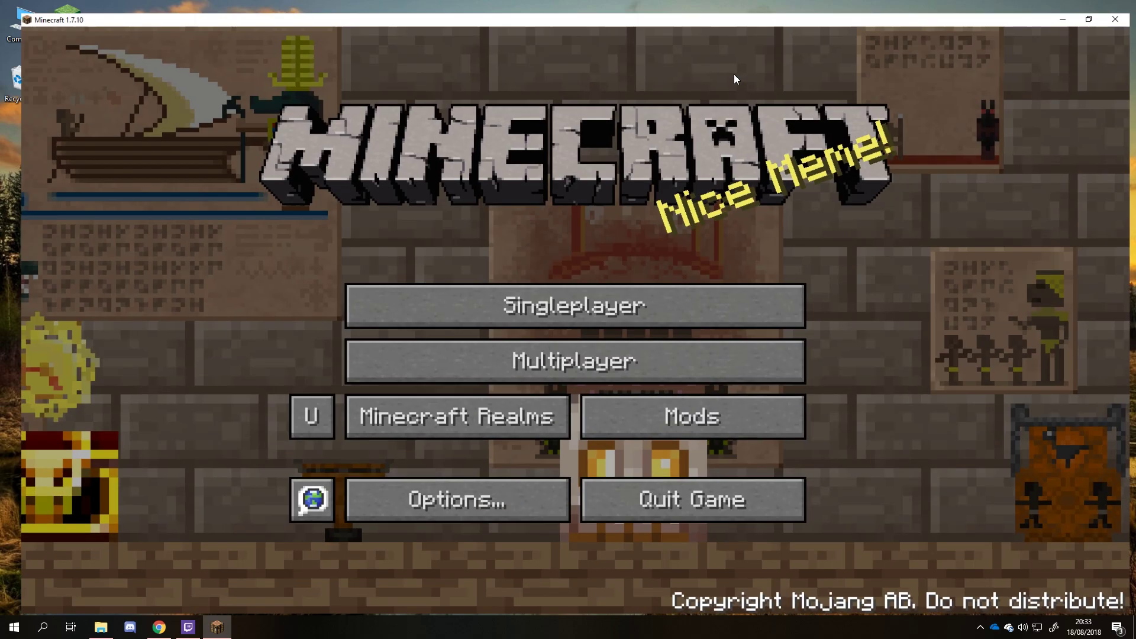
- Open the game's video settings and set Max Framerate to Unlimited
left_click(453, 490)
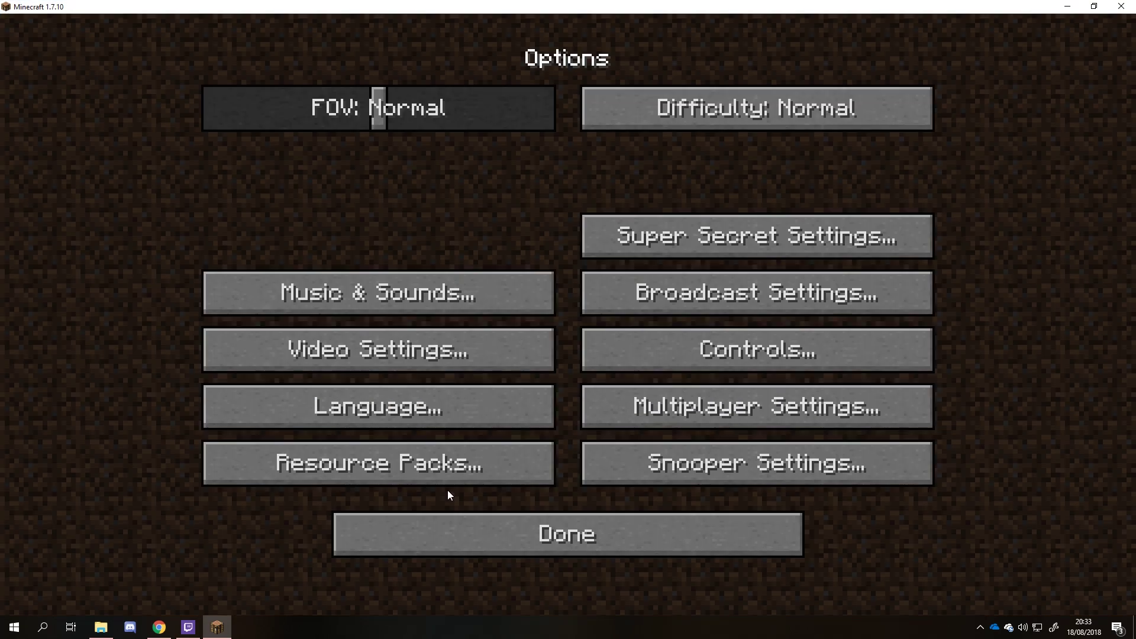
left_click(371, 340)
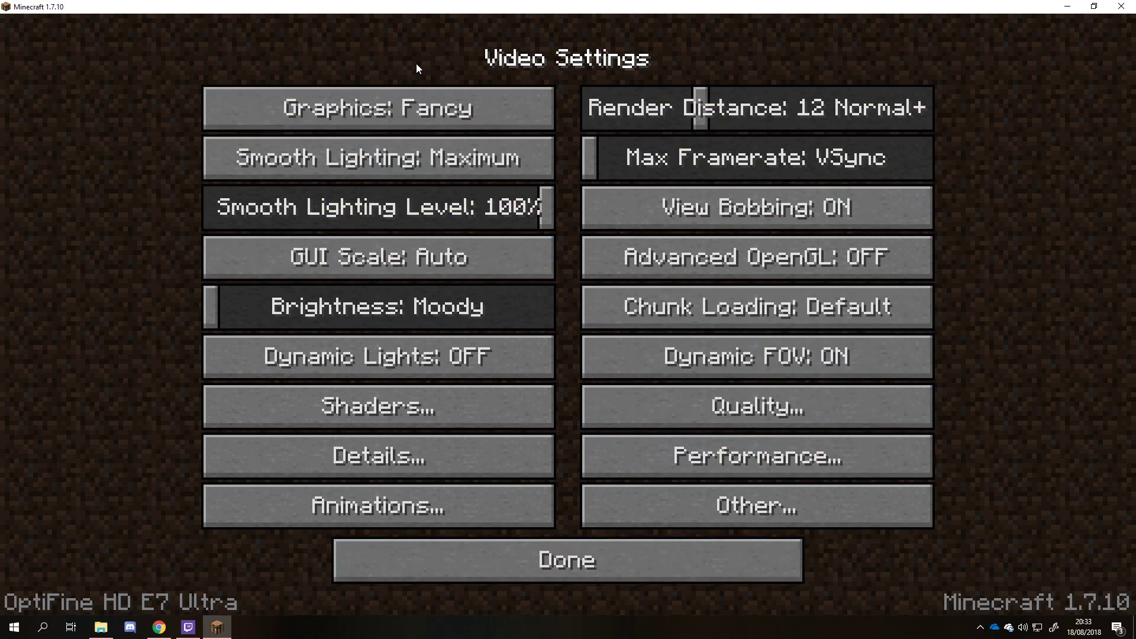
mouse_move(597, 168)
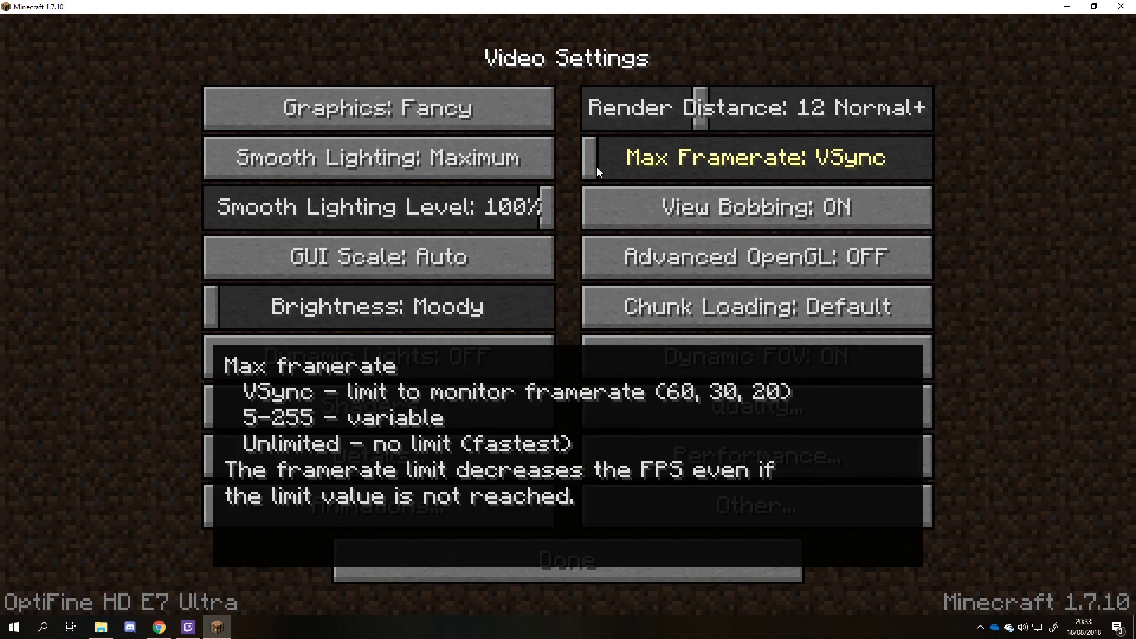
left_click_drag(596, 167, 924, 158)
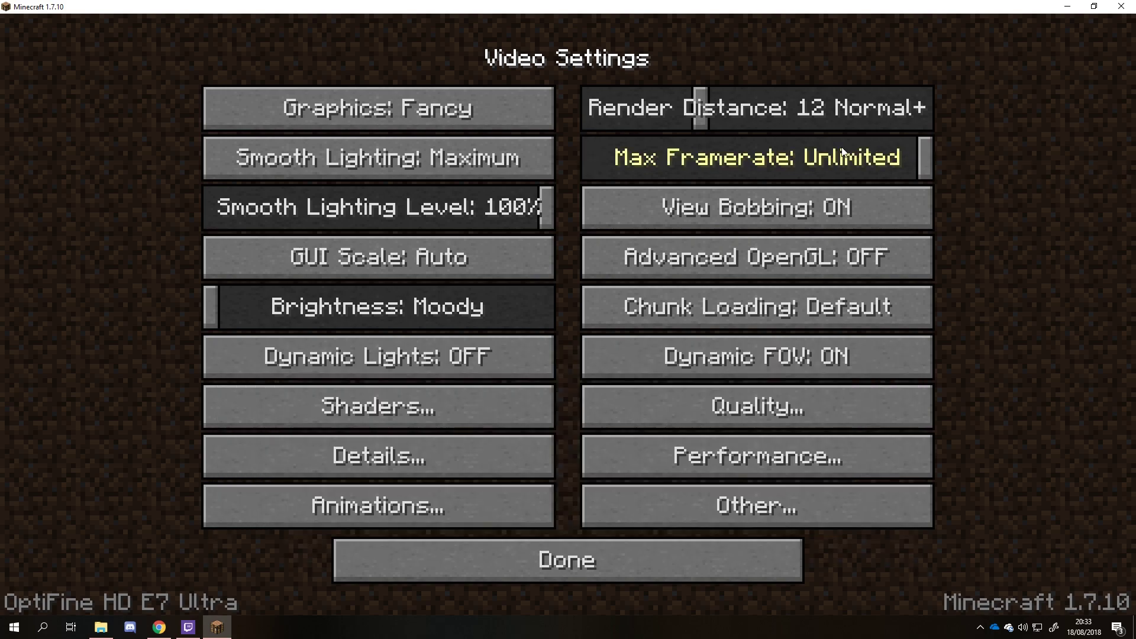
- Set Smooth Lighting to Minimum and Smooth Lighting Level to OFF
left_click(452, 164)
left_click(453, 165)
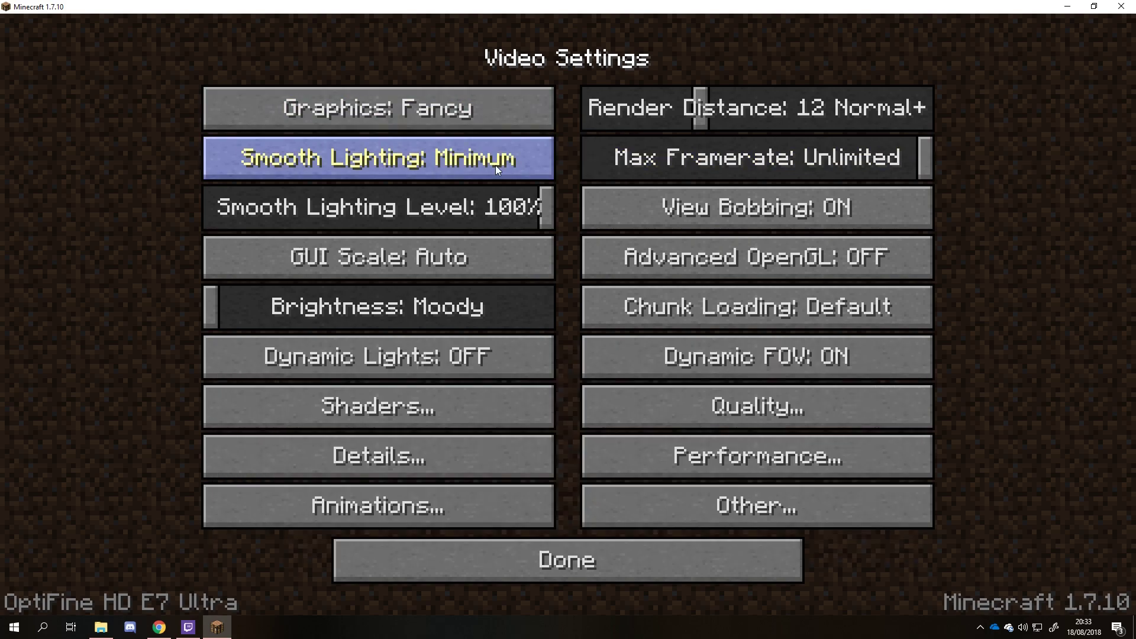
left_click(523, 208)
left_click_drag(200, 207, 201, 208)
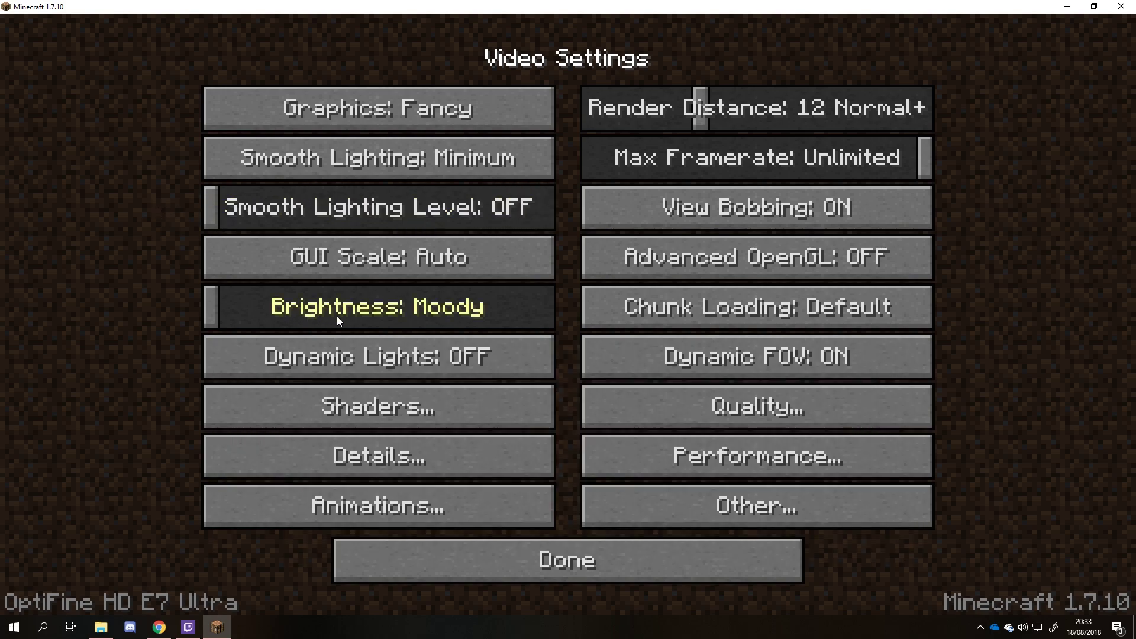
- Set Brightness to Bright and Render Distance to 10
left_click_drag(337, 316, 562, 314)
left_click(683, 127)
left_click_drag(684, 126, 679, 129)
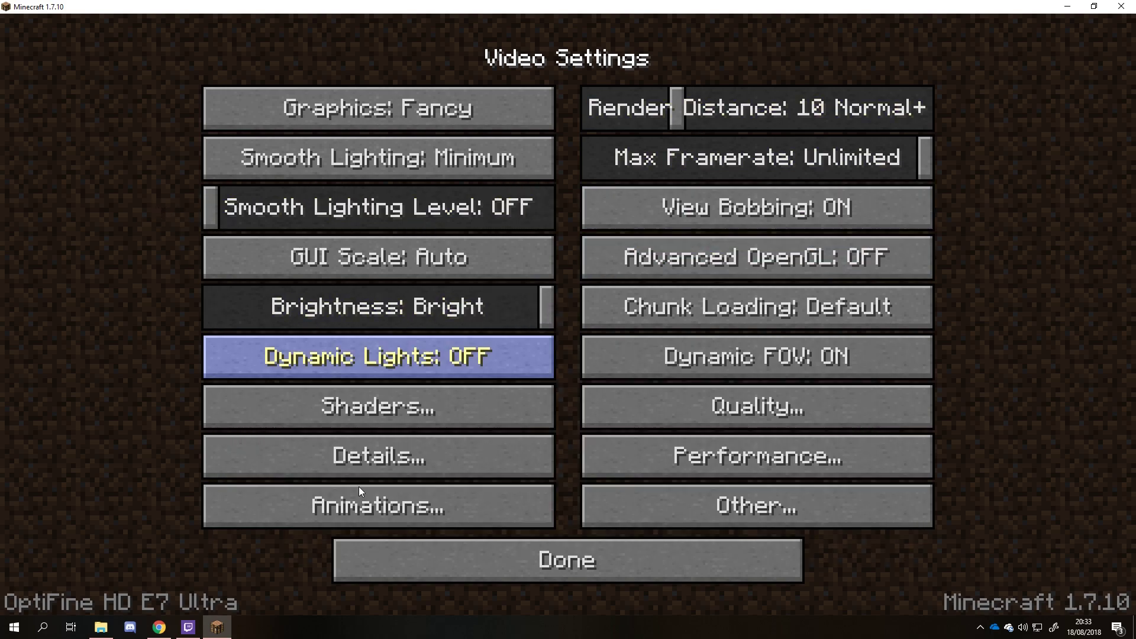
- Look at the animation settings and return to the game's main menu
left_click(393, 500)
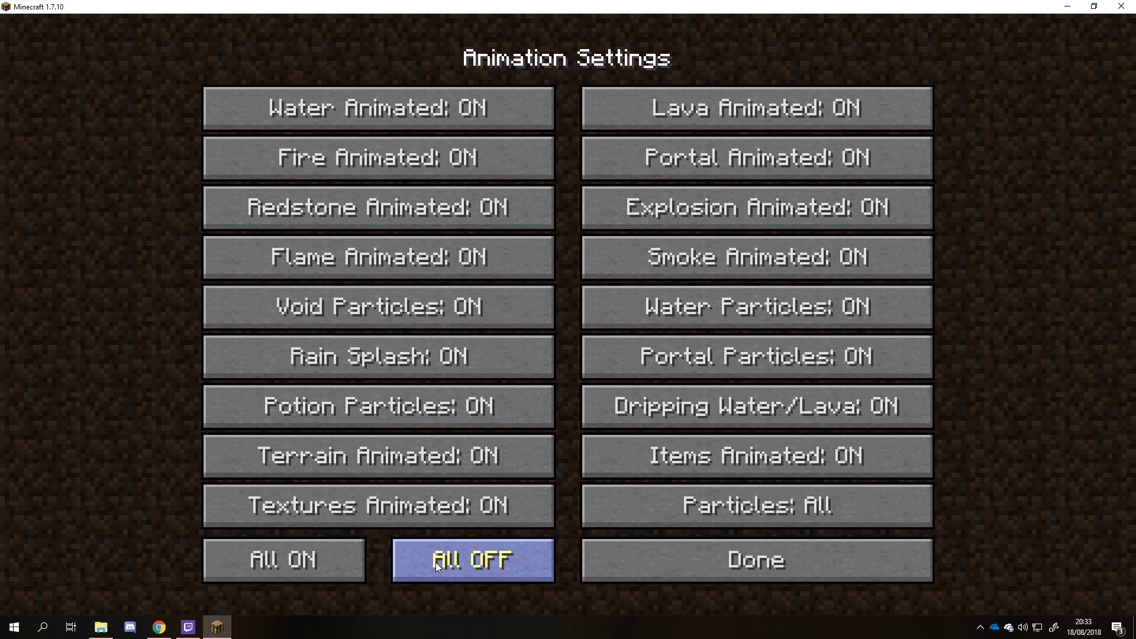
left_click(610, 557)
left_click(526, 549)
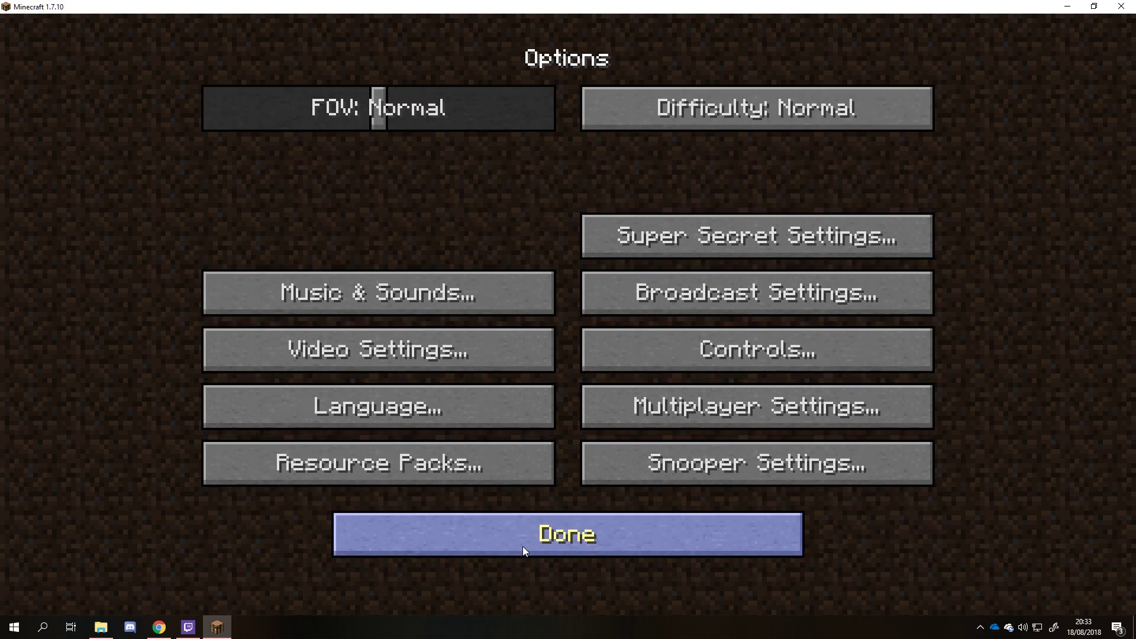
left_click(523, 546)
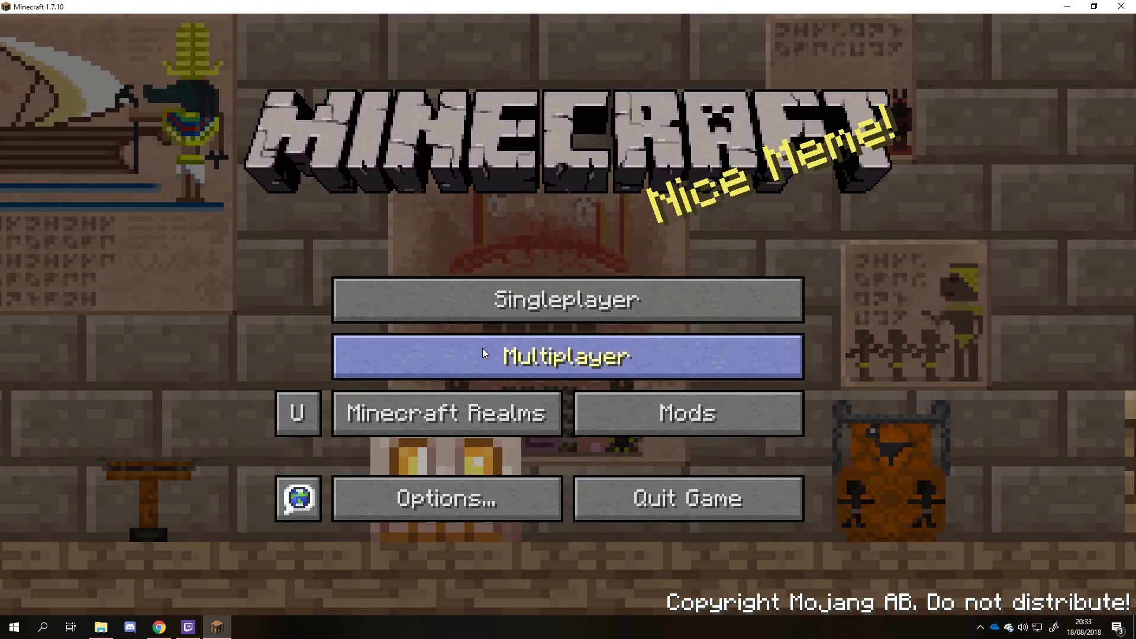
- Start setting up a new singleplayer world with Allow Cheats and Bonus Chest turned on
left_click(407, 365)
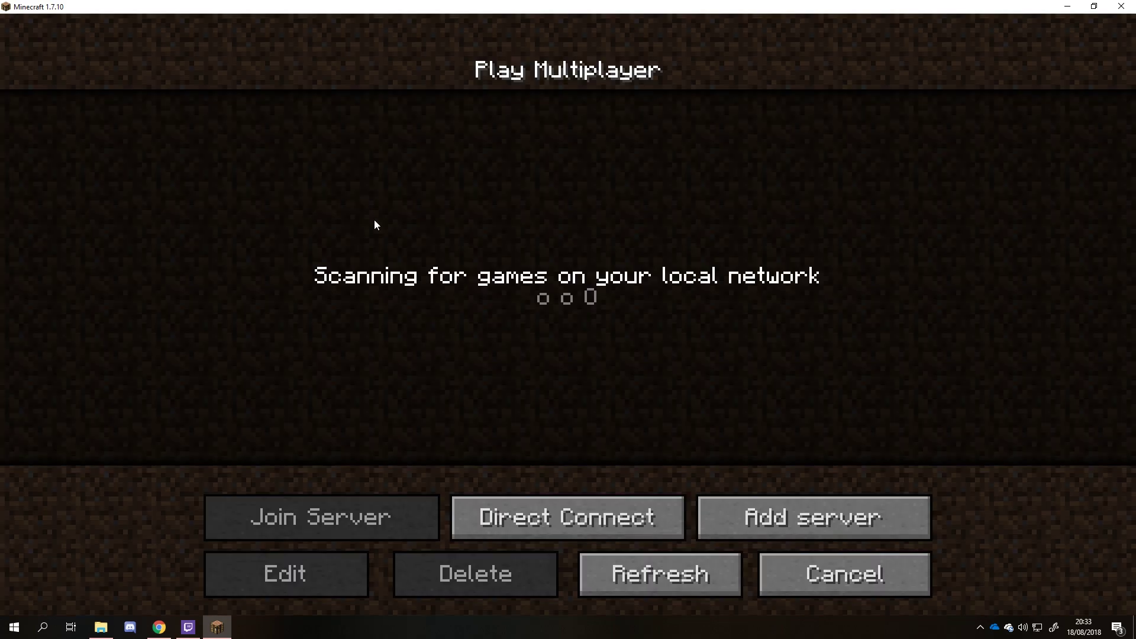
left_click(834, 577)
left_click(592, 299)
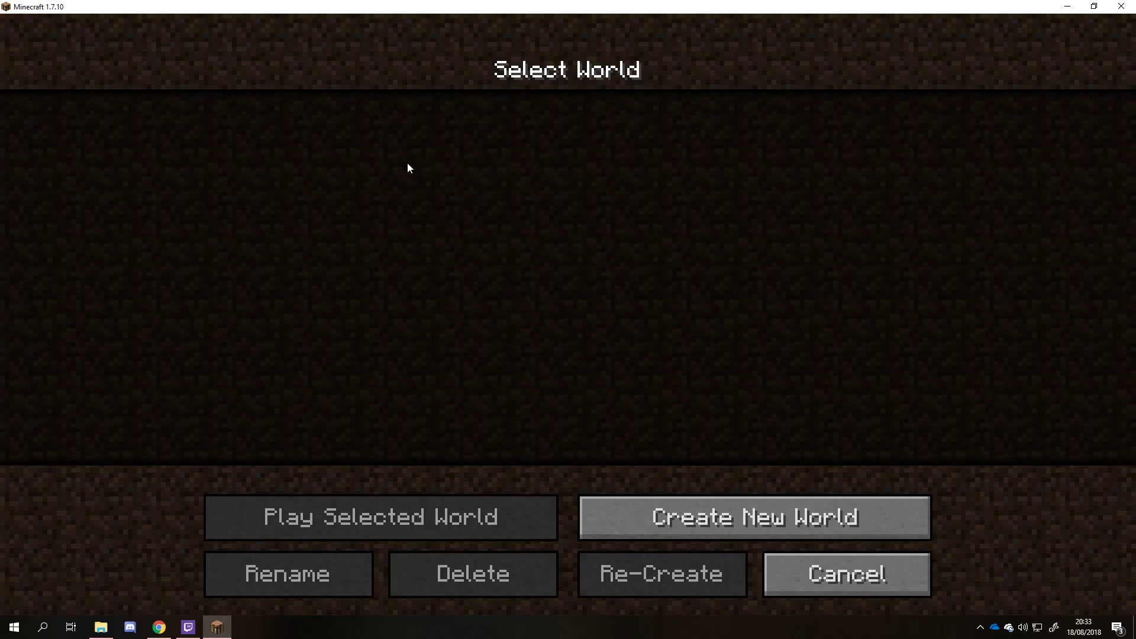
left_click(719, 513)
left_click(621, 583)
left_click(652, 483)
left_click(488, 380)
left_click(690, 395)
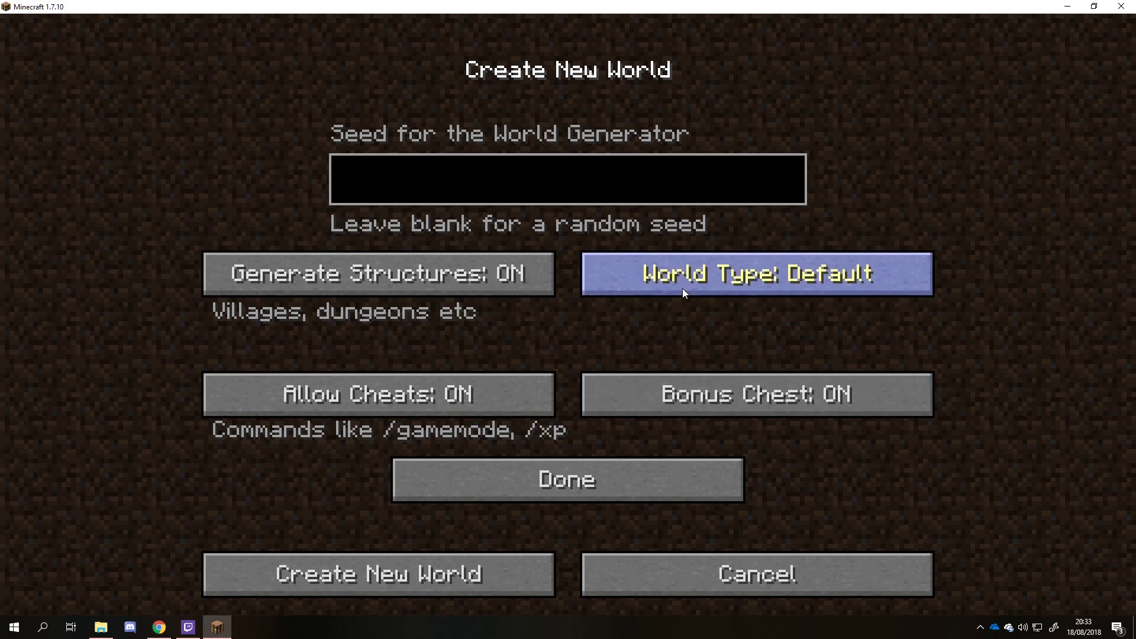
- Set the world type to Biomes O' Plenty and create the new world
left_click(683, 289)
left_click(683, 289)
left_click(683, 288)
left_click(683, 287)
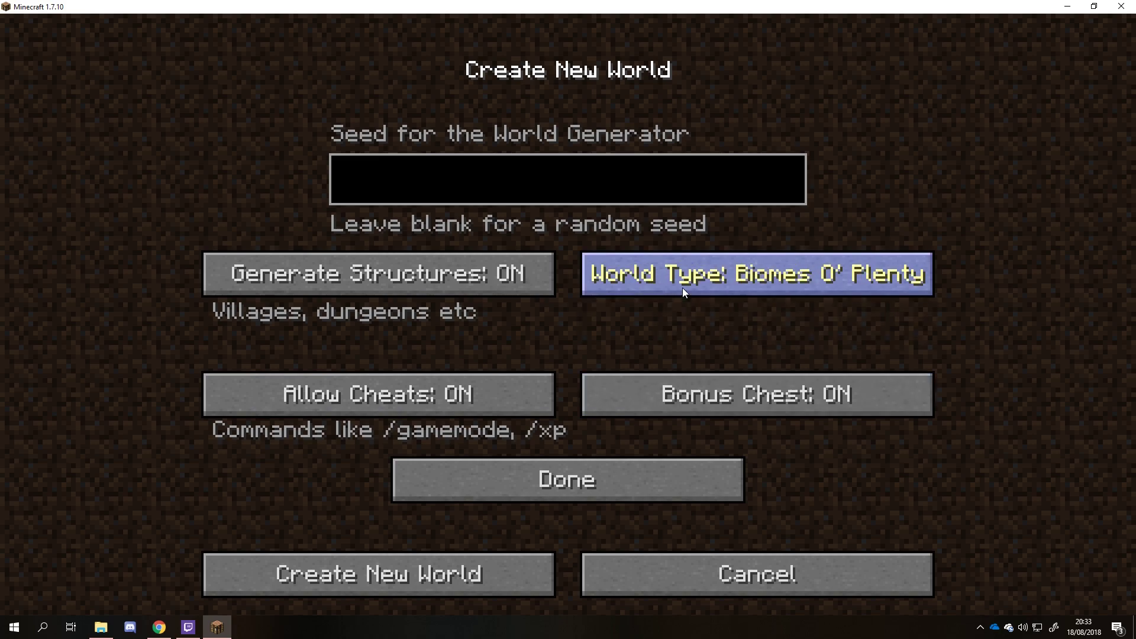
left_click(563, 500)
left_click(500, 571)
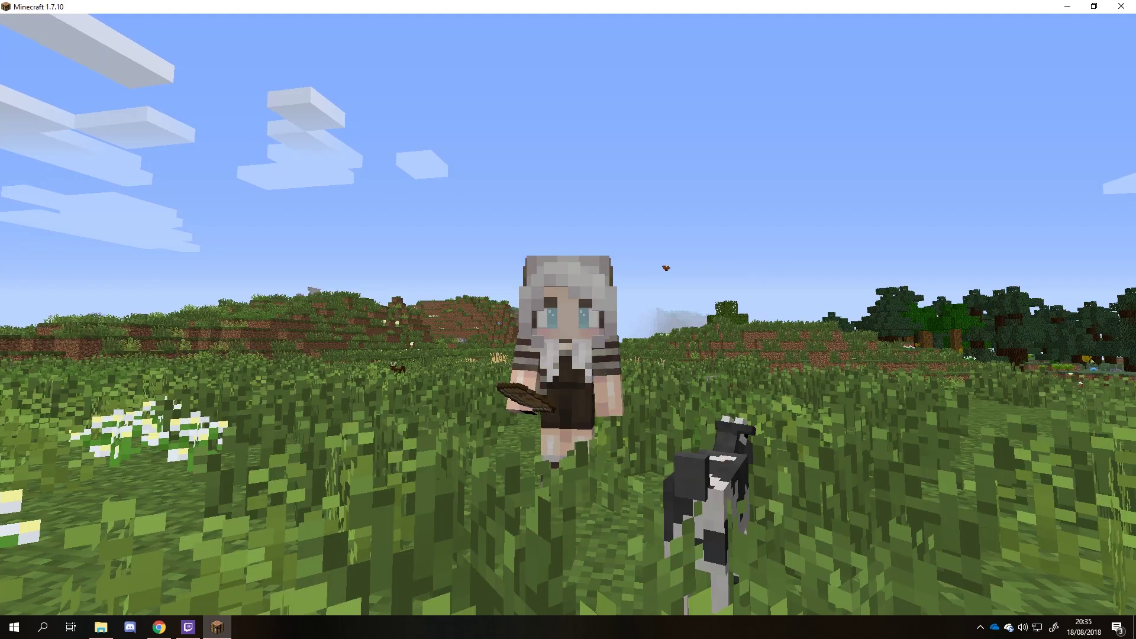
- Switch the game to full screen and first-person view with the hotbar interface shown
key("F11")
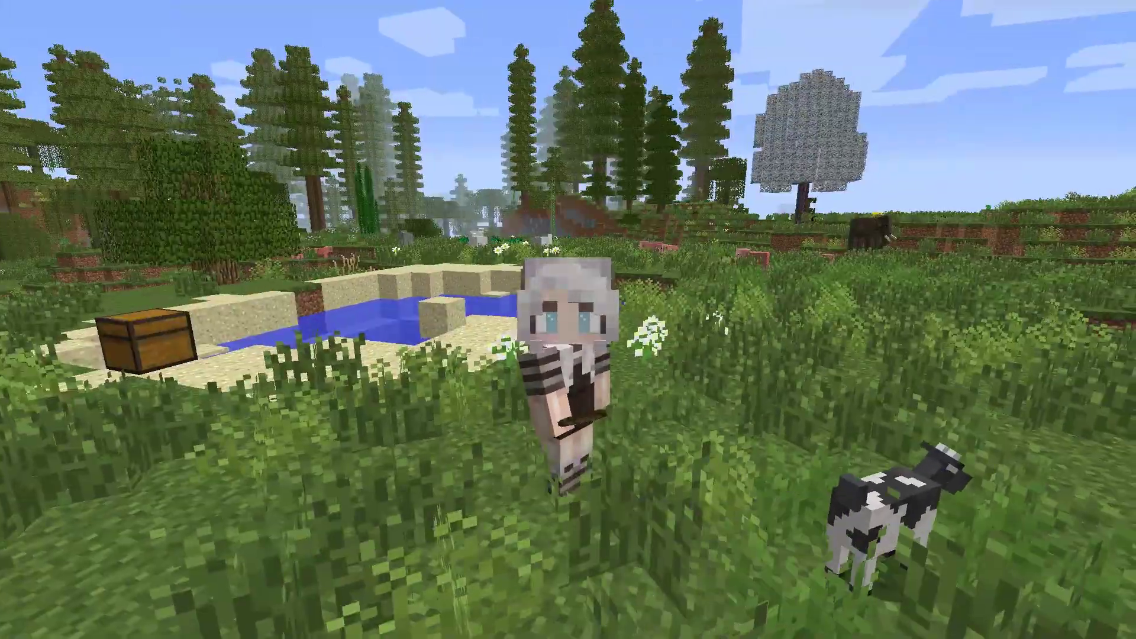
key("F5")
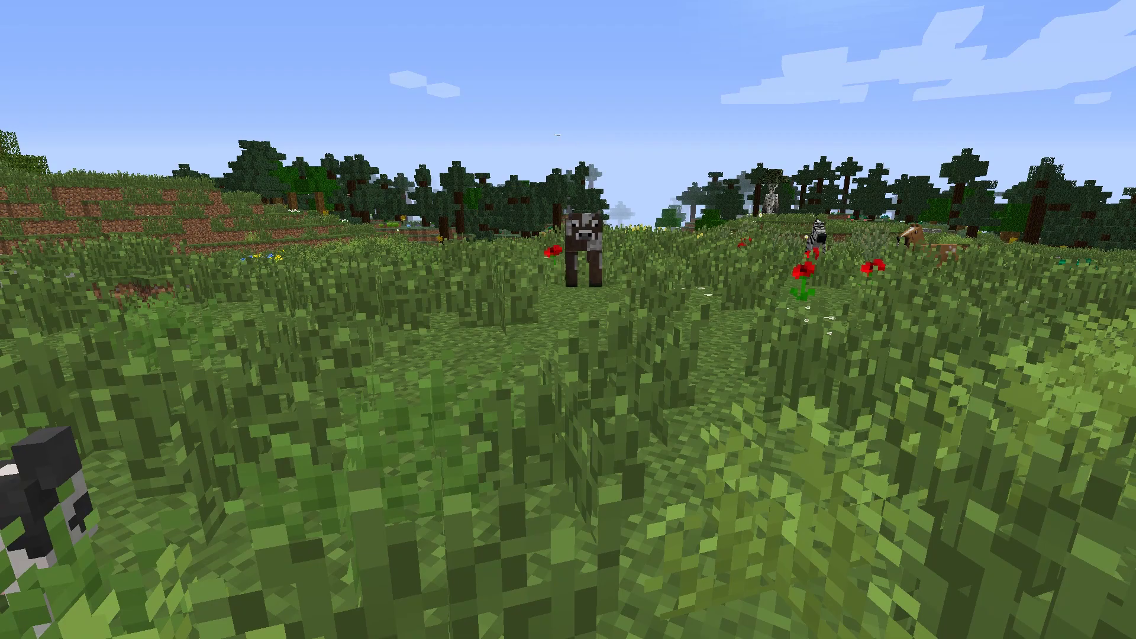
key("F1")
scroll(568, 319, "down", 3)
- Pause the world, look at the video settings in the game options, and return to play
key("Escape")
left_click(477, 368)
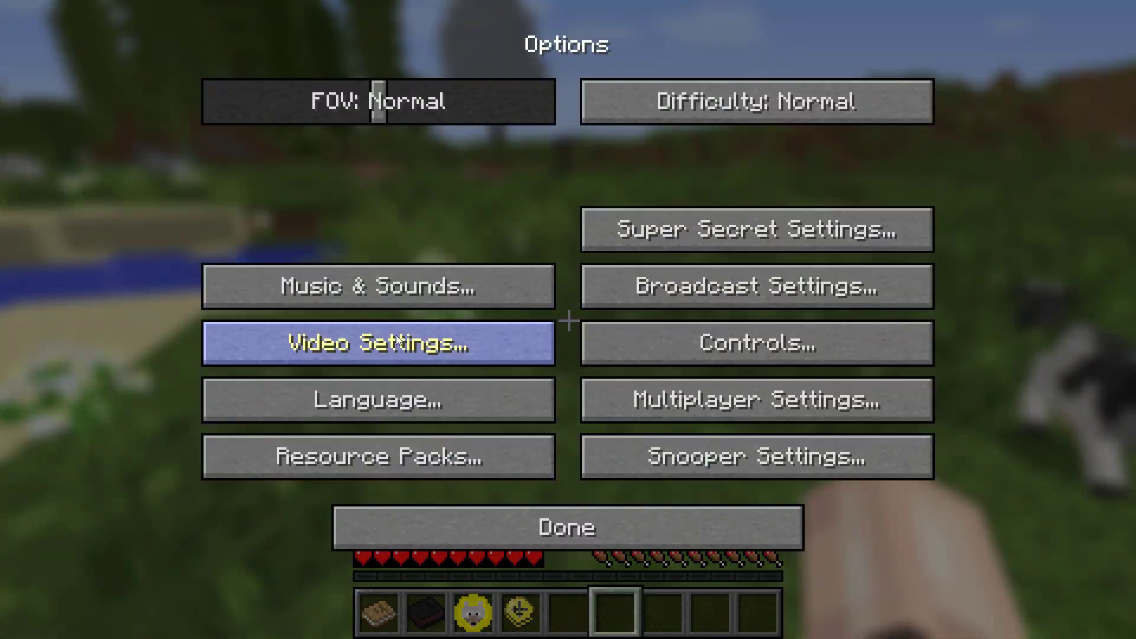
left_click(389, 355)
left_click(376, 398)
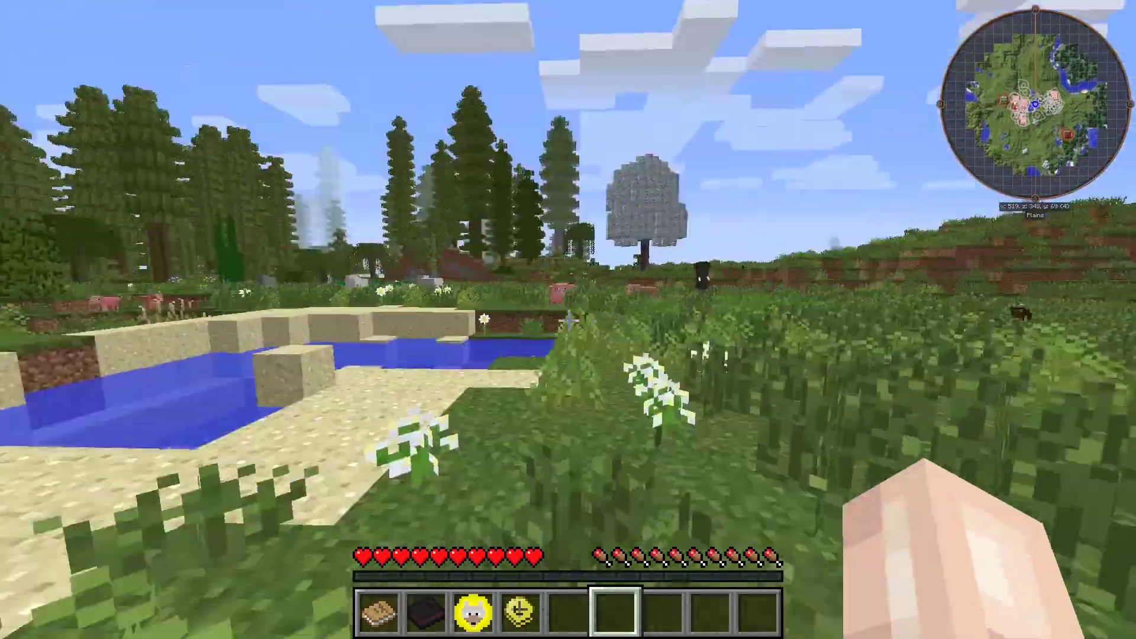
- Walk the character across the grassy plain past the pond to the white sheep among the flowers
key("w")
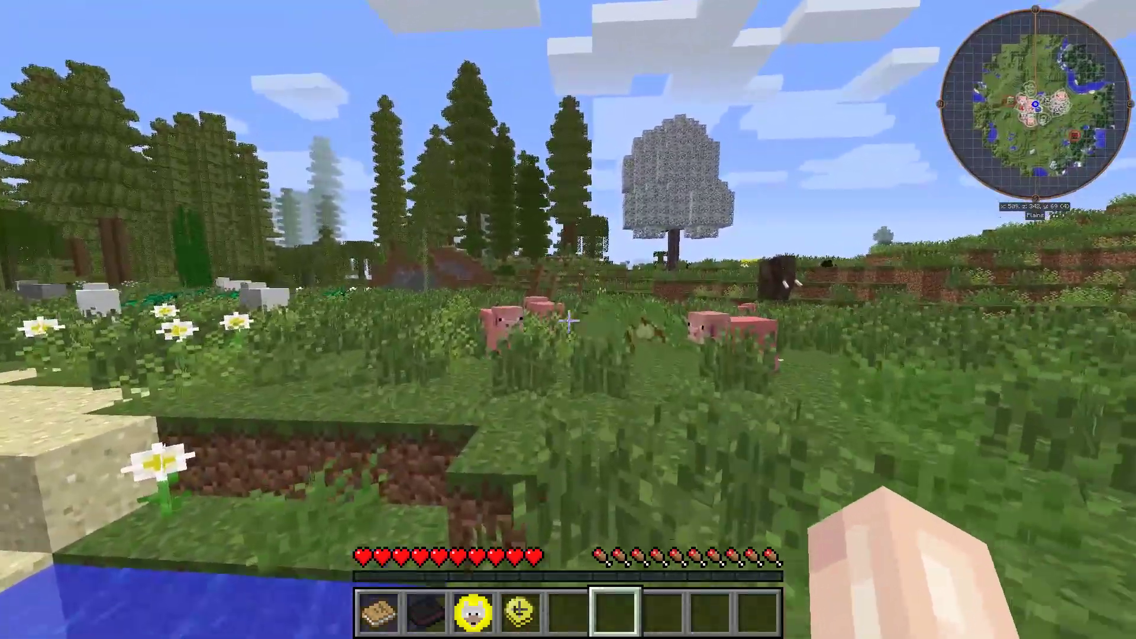
key("w")
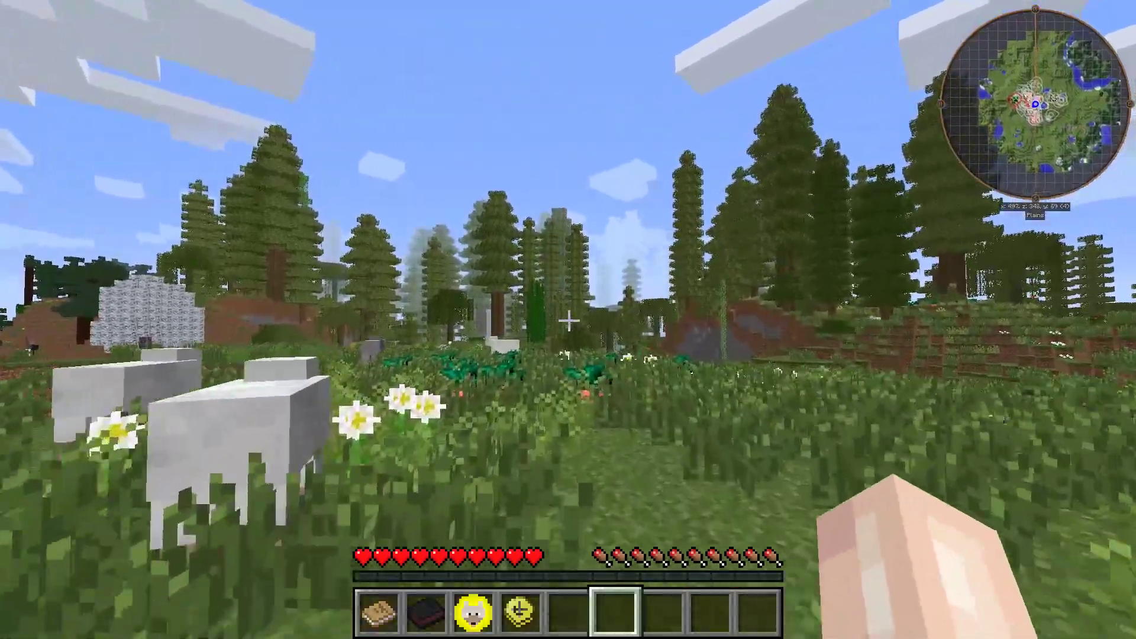
key("w")
key("w")
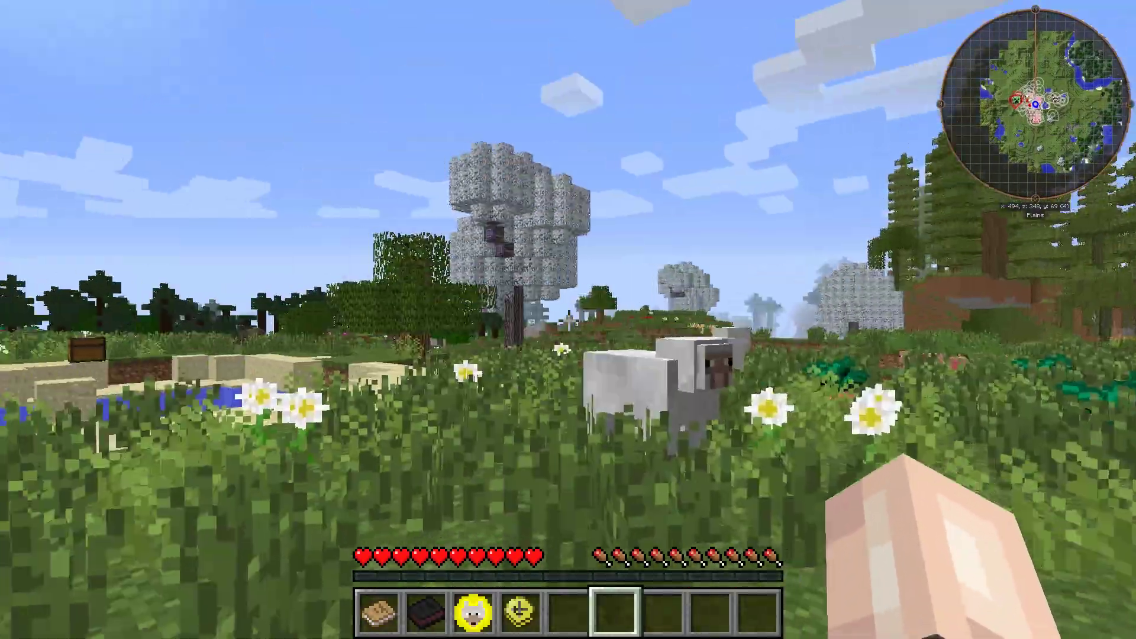
- Switch to the front-facing third-person view and hide the game interface
key("F5")
key("F5")
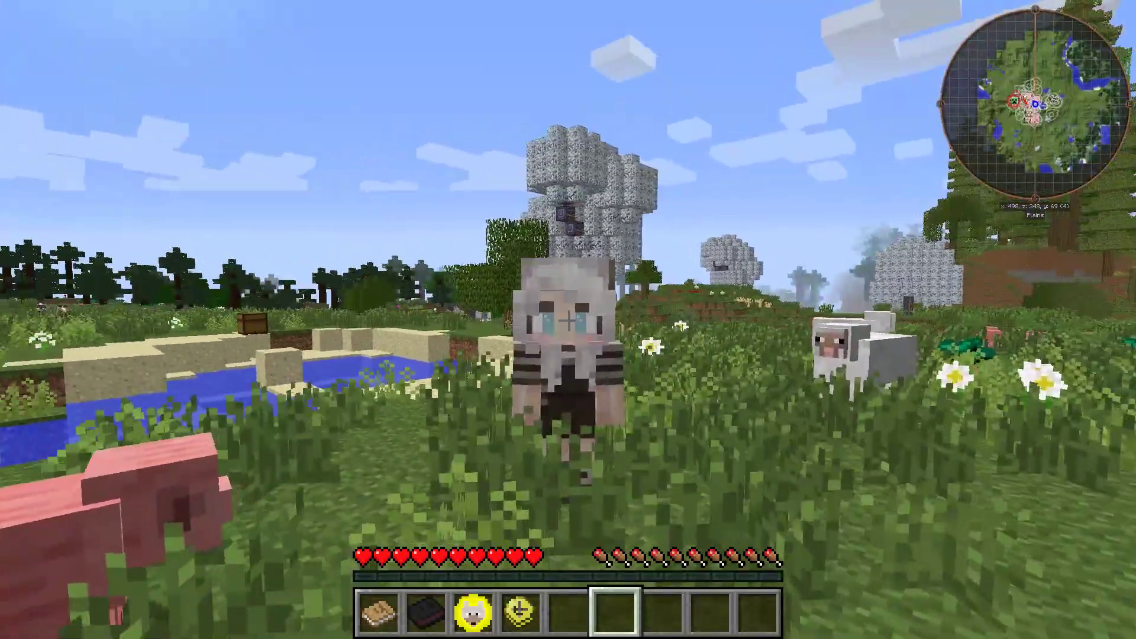
key("F1")
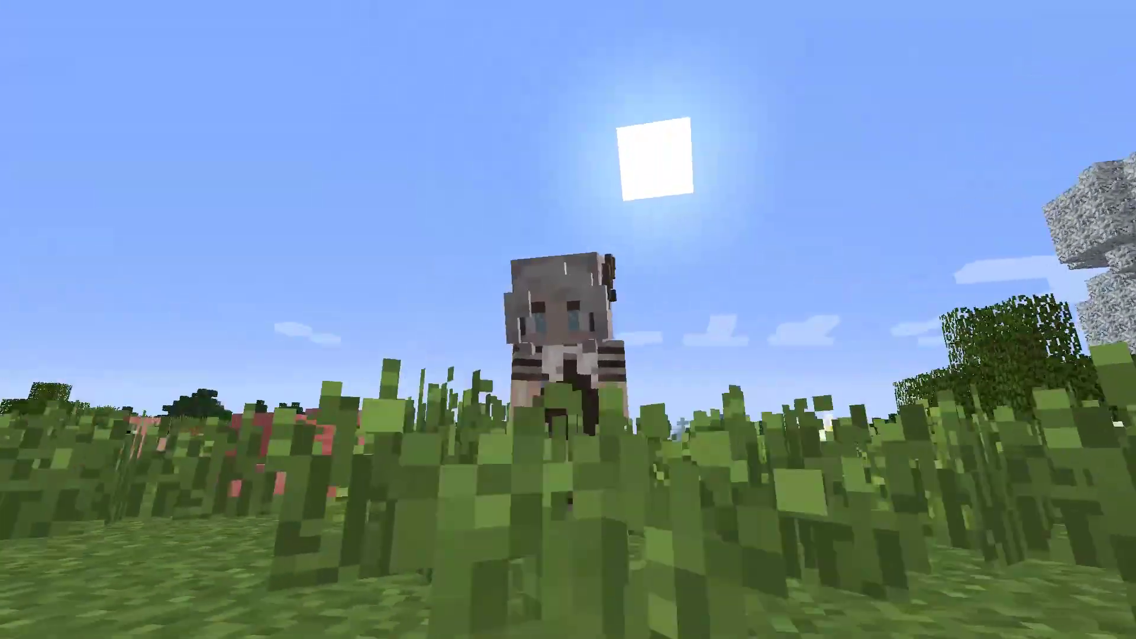